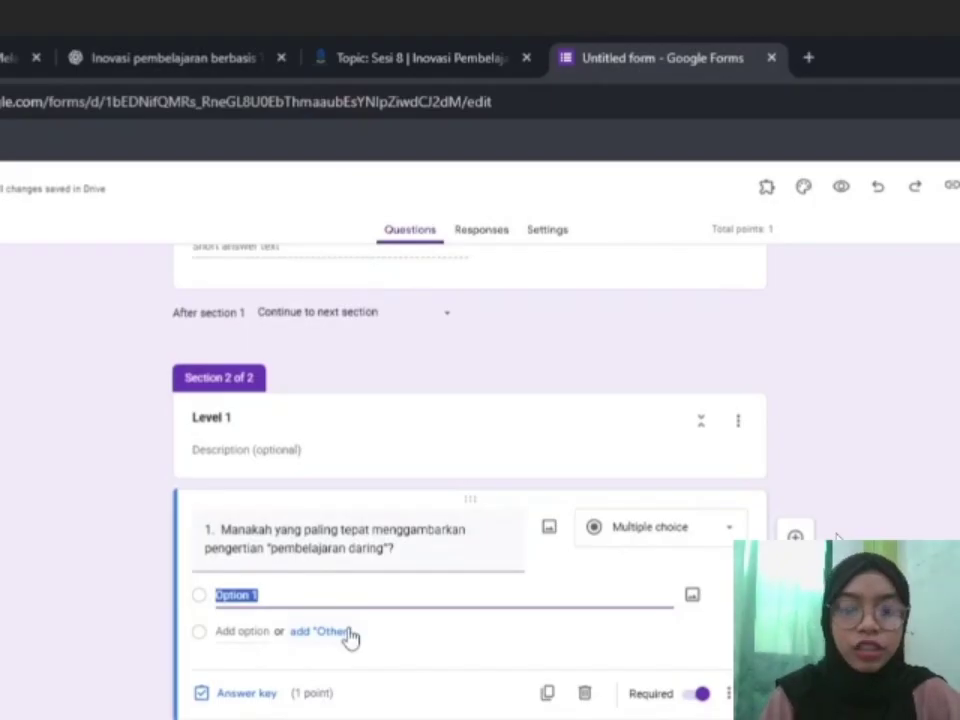
Paste question 1's four choices and mark the second choice correct in its answer key.
{"action": "key", "text": "ctrl+v"}
{"action": "scroll", "coordinate": [355, 640], "scroll_direction": "down", "scroll_amount": 1}
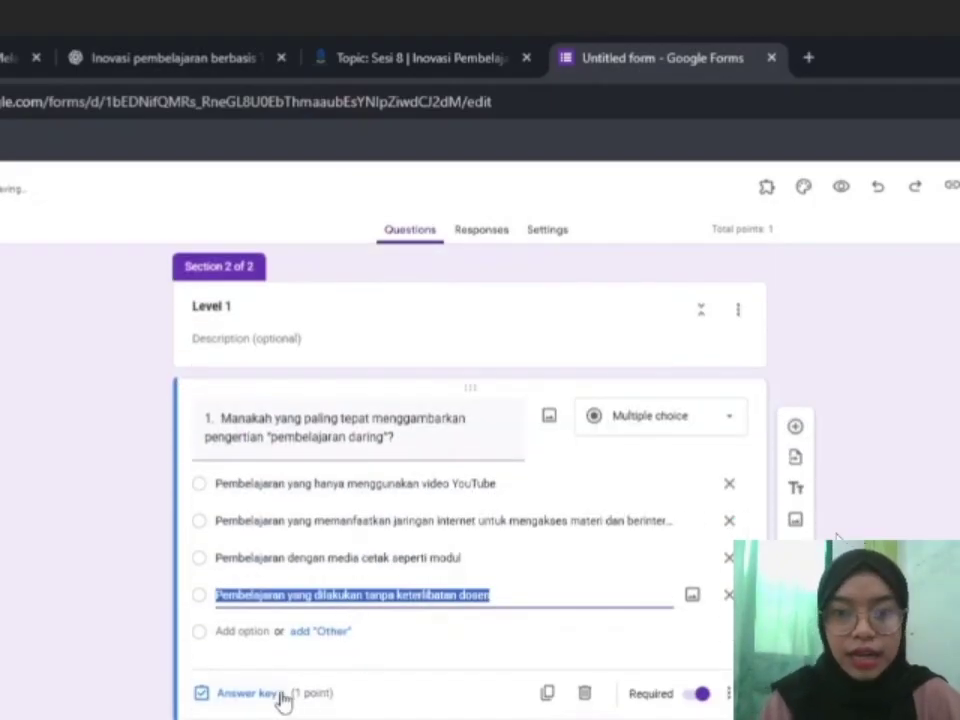
{"action": "left_click", "coordinate": [326, 684]}
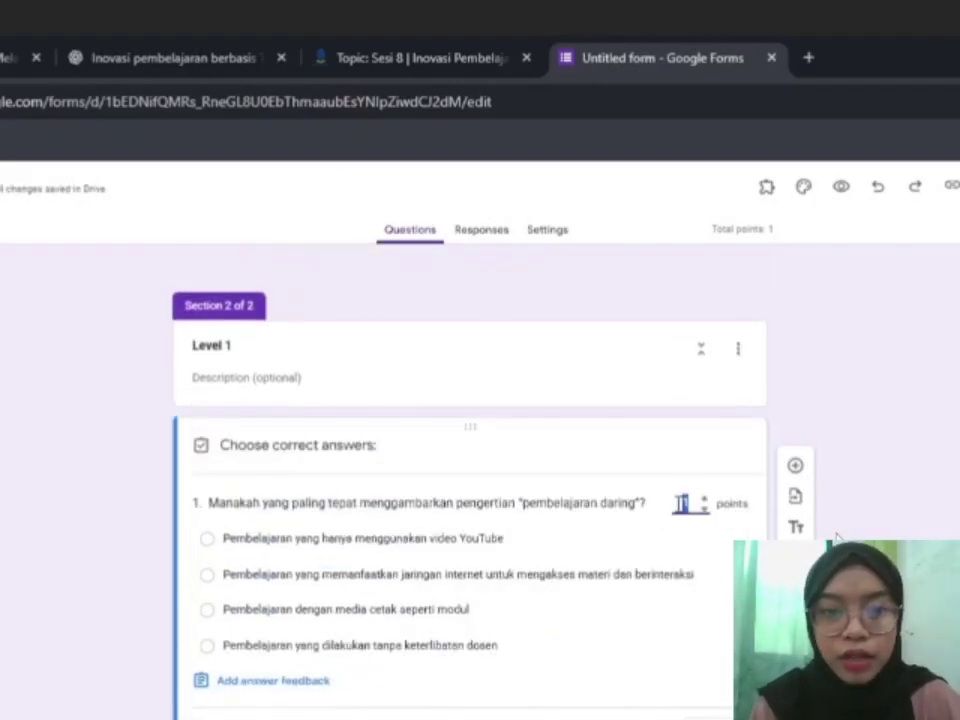
{"action": "left_click", "coordinate": [207, 575]}
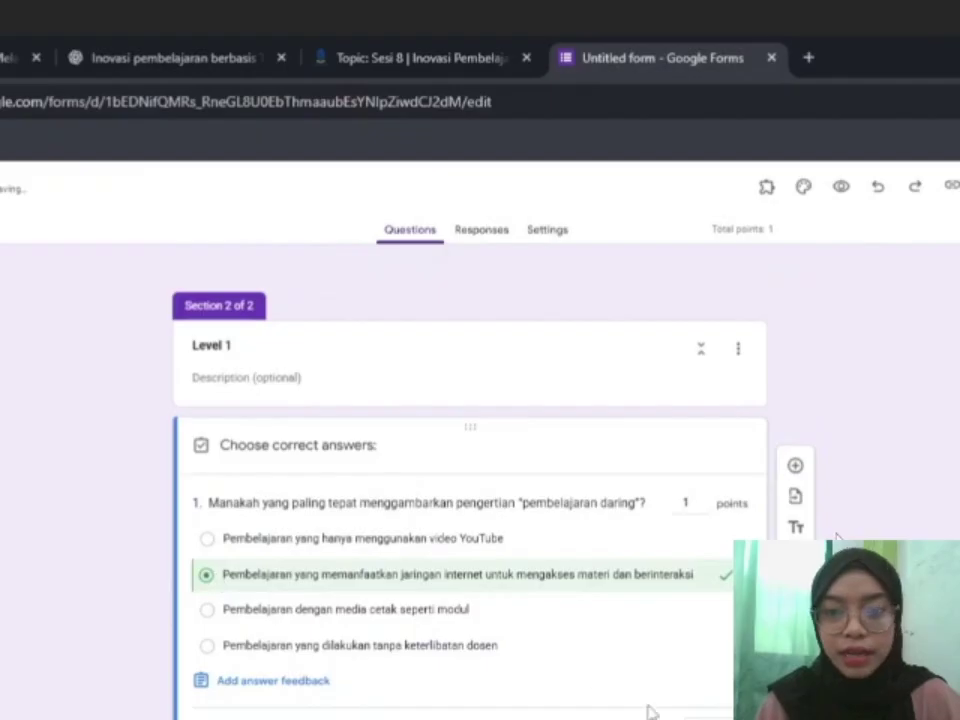
{"action": "left_click", "coordinate": [710, 717]}
Add Level 1 questions 2 and 3, then add a third section after them.
{"action": "scroll", "coordinate": [613, 669], "scroll_direction": "down", "scroll_amount": 1}
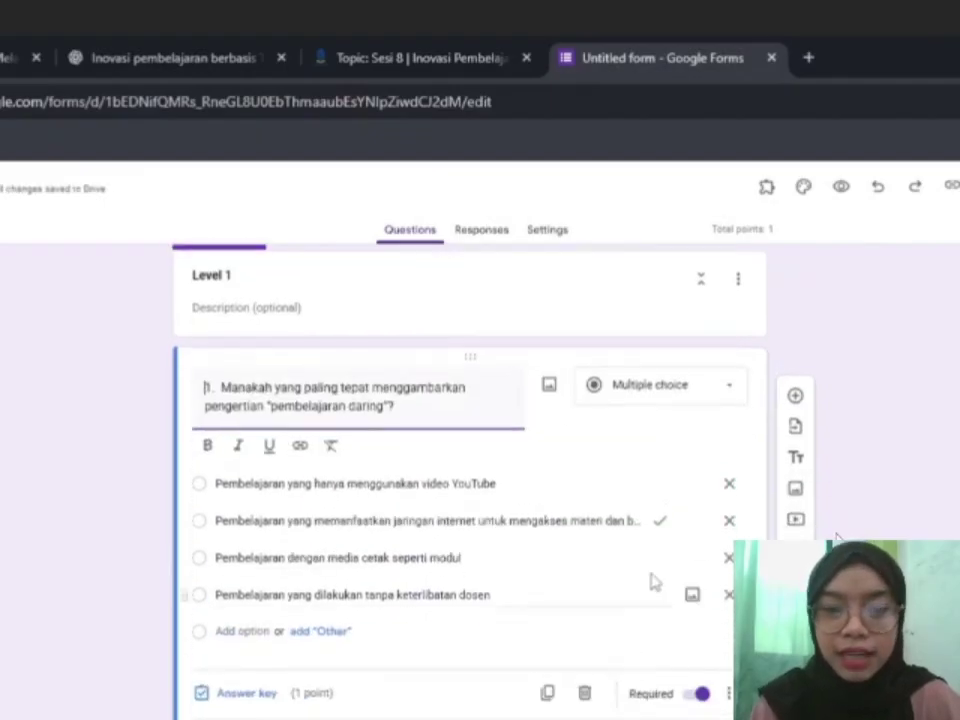
{"action": "left_click", "coordinate": [797, 396]}
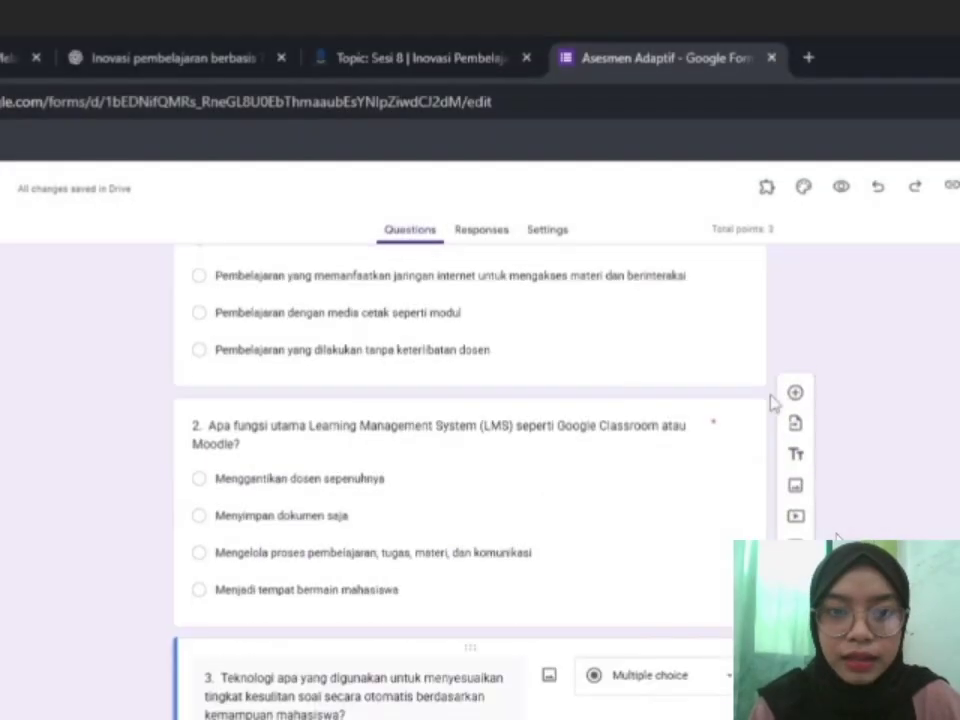
{"action": "scroll", "coordinate": [771, 403], "scroll_direction": "down", "scroll_amount": 3}
{"action": "scroll", "coordinate": [677, 426], "scroll_direction": "up", "scroll_amount": 1}
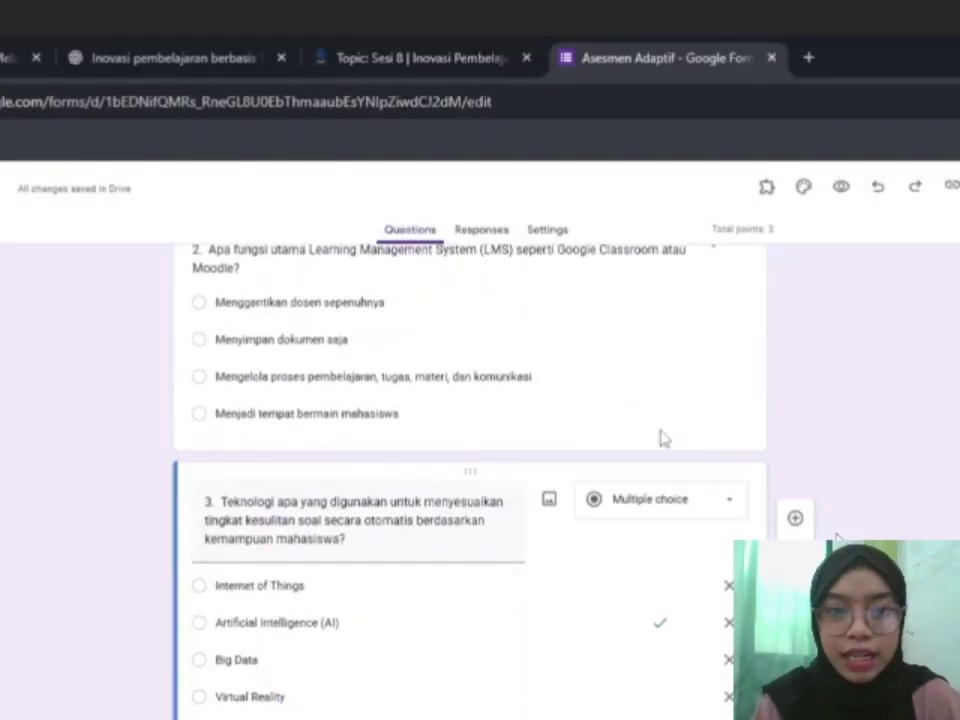
{"action": "scroll", "coordinate": [566, 489], "scroll_direction": "down", "scroll_amount": 1}
{"action": "left_click", "coordinate": [795, 570]}
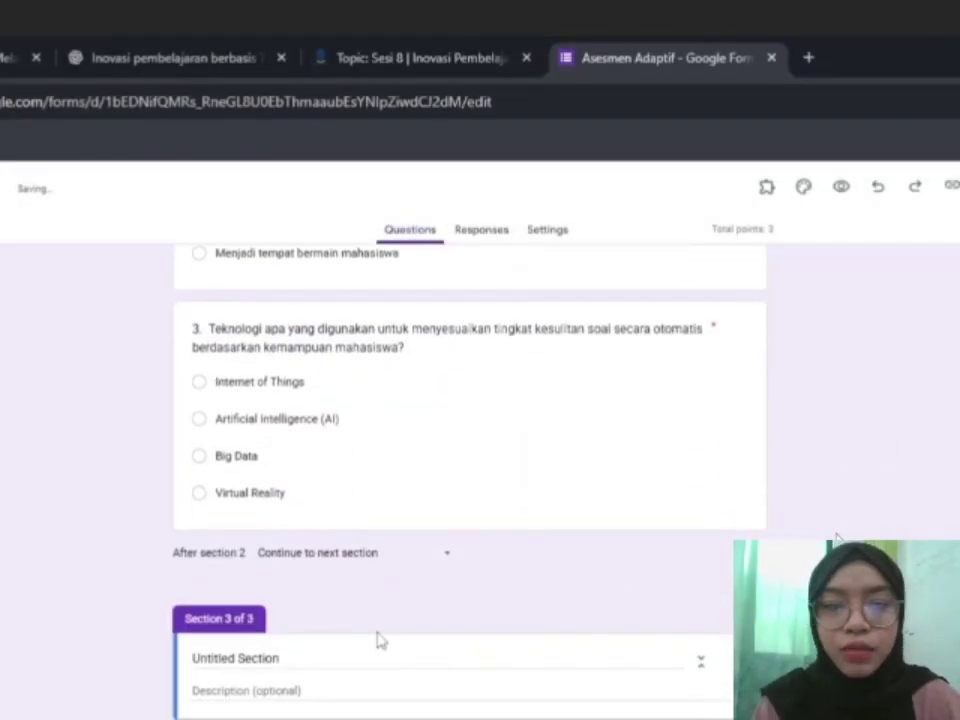
Title the section Level 2, add pasted questions with the third choice correct, then add a fourth section.
{"action": "left_click", "coordinate": [330, 655]}
{"action": "type", "text": "Level 2"}
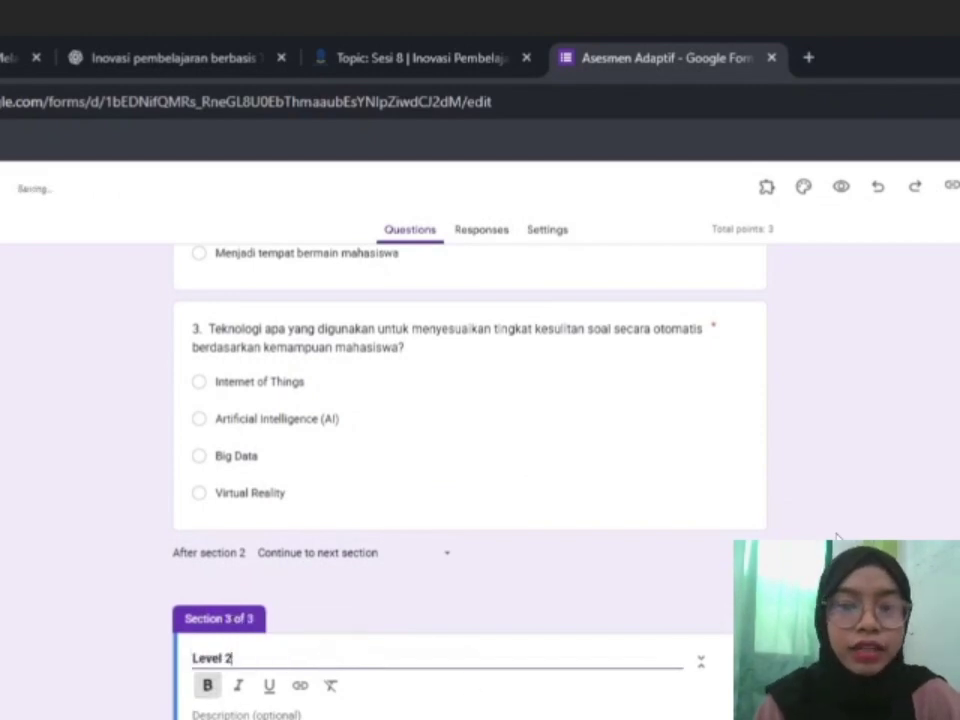
{"action": "left_click", "coordinate": [795, 560]}
{"action": "type", "text": "1. Mengapa asesmen adaptif dapat memberikan gambaran penguasaan materi yang lebih akurat dibandingkan asesmen tradisional? Karena jumlah soalnya lebih banyak Karena mahasiswa diwajibkan menjawab semua soal Karena tingkat kesulitan soal menyesuaikan kemampuan mahasiswa saat itu Karena tampilannya lebih menarik"}
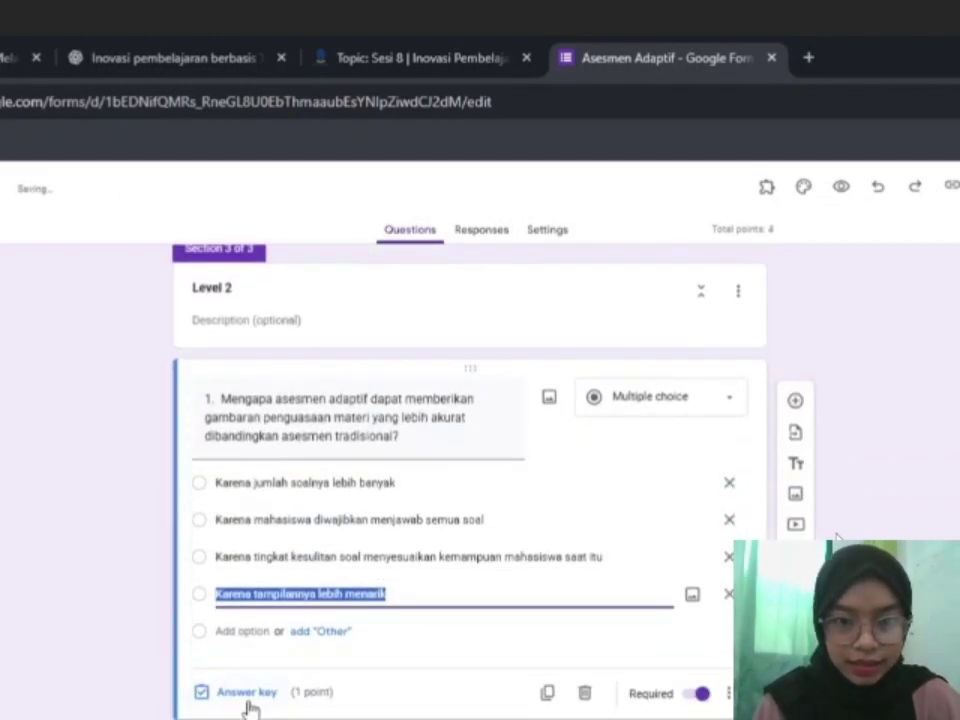
{"action": "left_click", "coordinate": [247, 698]}
{"action": "left_click", "coordinate": [208, 607]}
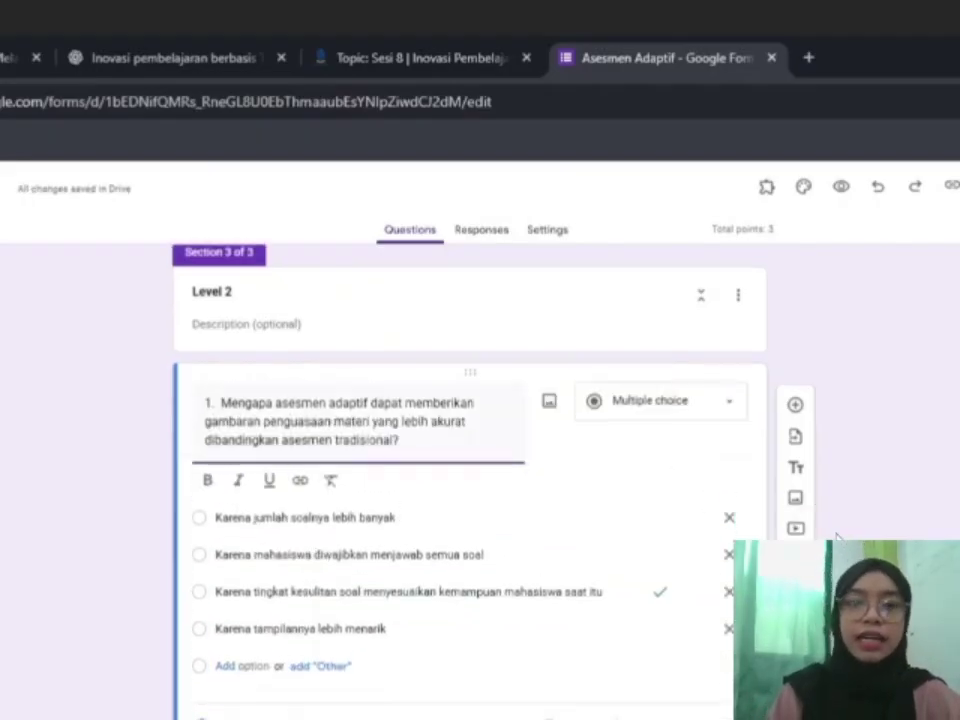
{"action": "left_click", "coordinate": [792, 372]}
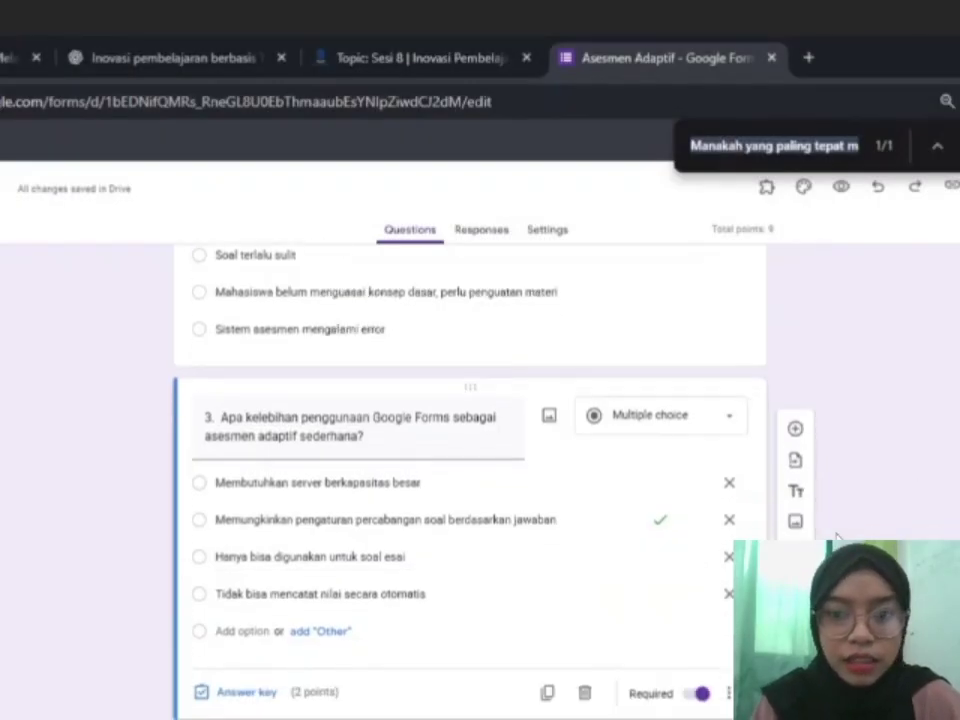
{"action": "left_click", "coordinate": [795, 583]}
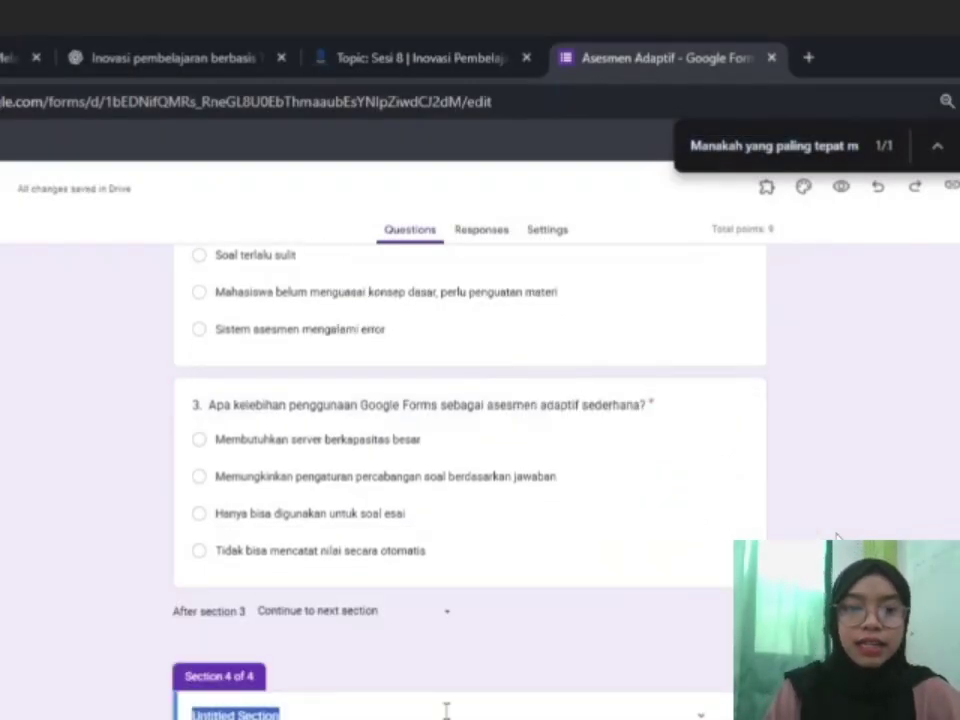
Title the section Level 3 and add question 1 with pasted choices, third choice correct.
{"action": "type", "text": "Level 3"}
{"action": "scroll", "coordinate": [548, 595], "scroll_direction": "down", "scroll_amount": 1}
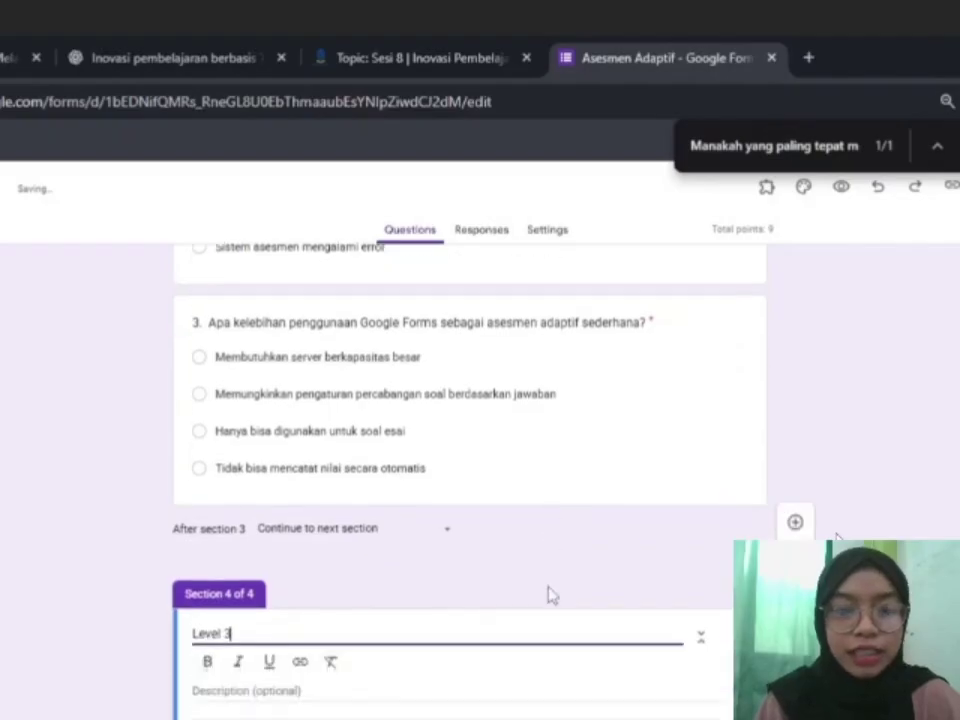
{"action": "left_click", "coordinate": [278, 632]}
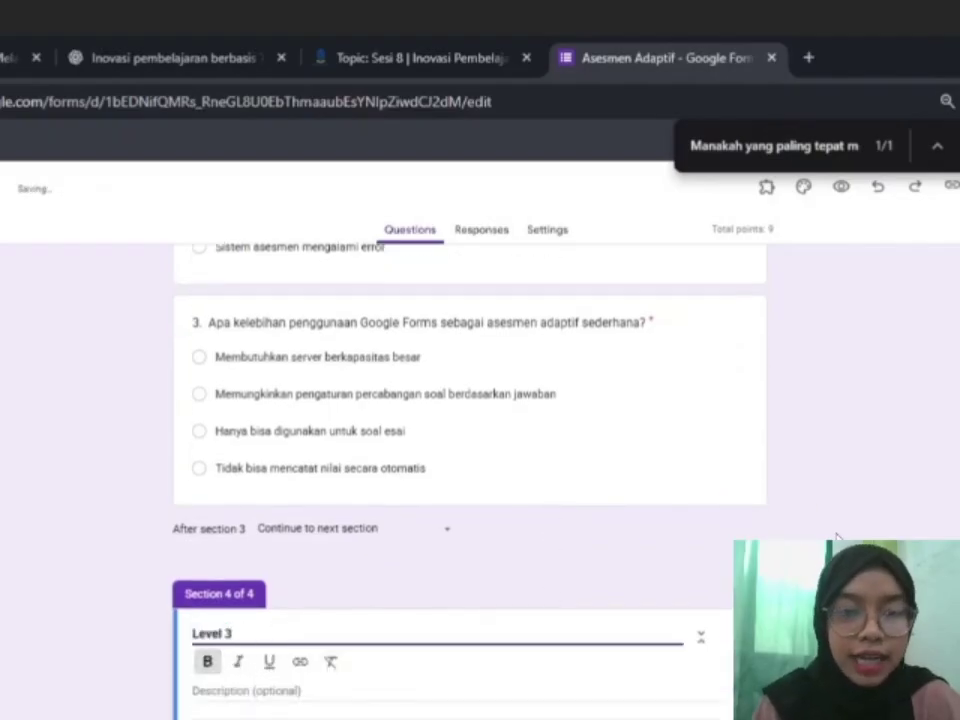
{"action": "left_click", "coordinate": [795, 632]}
{"action": "type", "text": "1."}
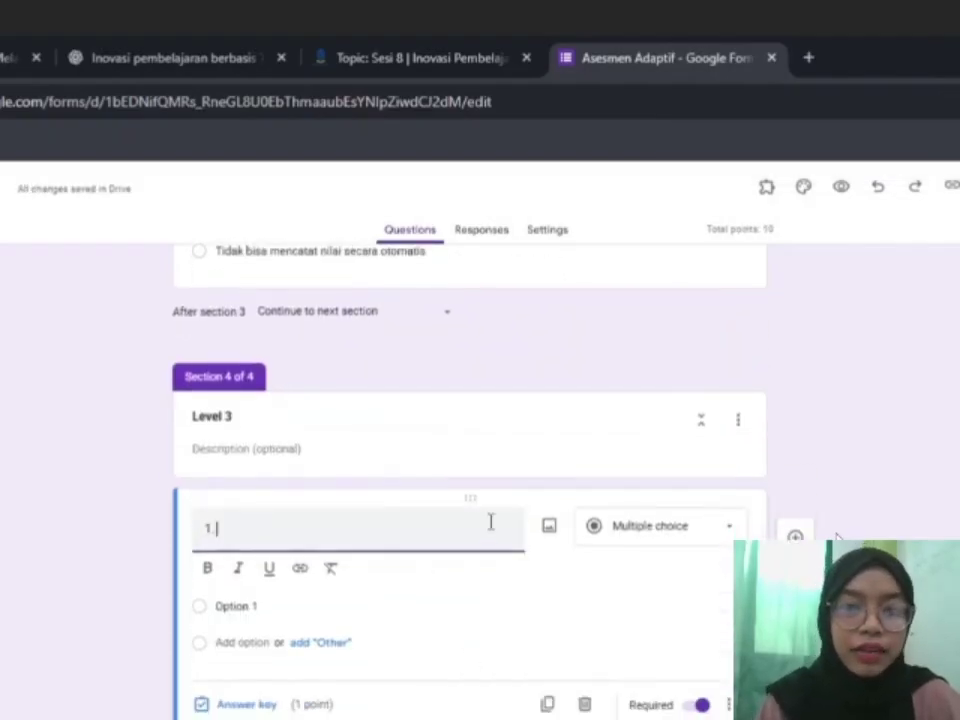
{"action": "type", "text": "Seorang dosen ingin memanfaatkan data asesmen adaptif untuk memberikan intervensi pembelajaran. Dari opsi berikut, manakah langkah yang paling tepat dan berbasis data?"}
{"action": "left_click", "coordinate": [399, 664]}
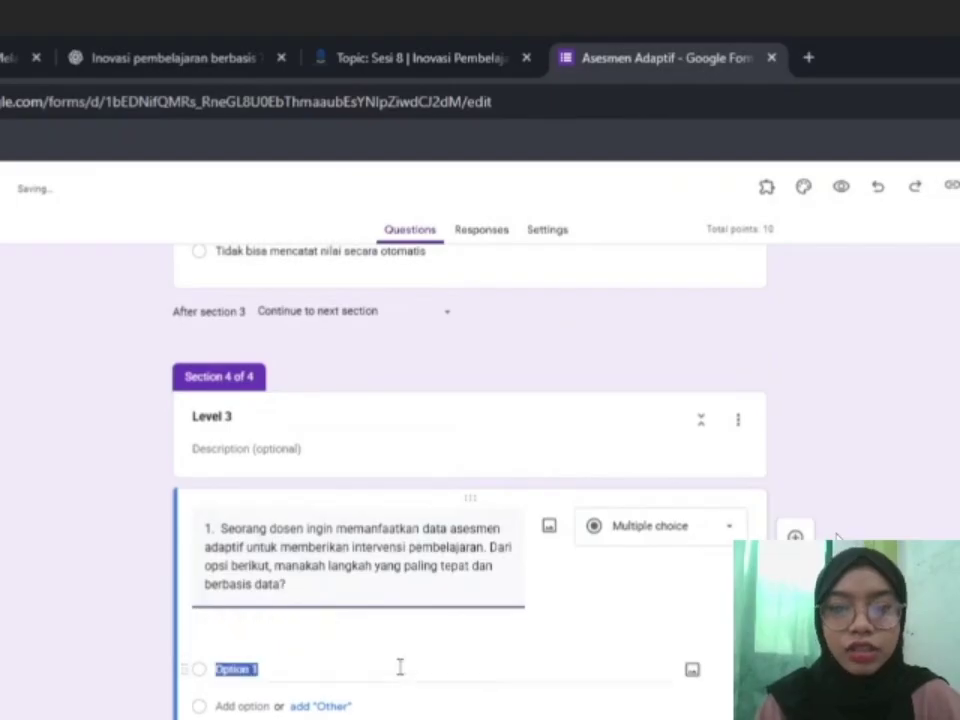
{"action": "key", "text": "ctrl+v"}
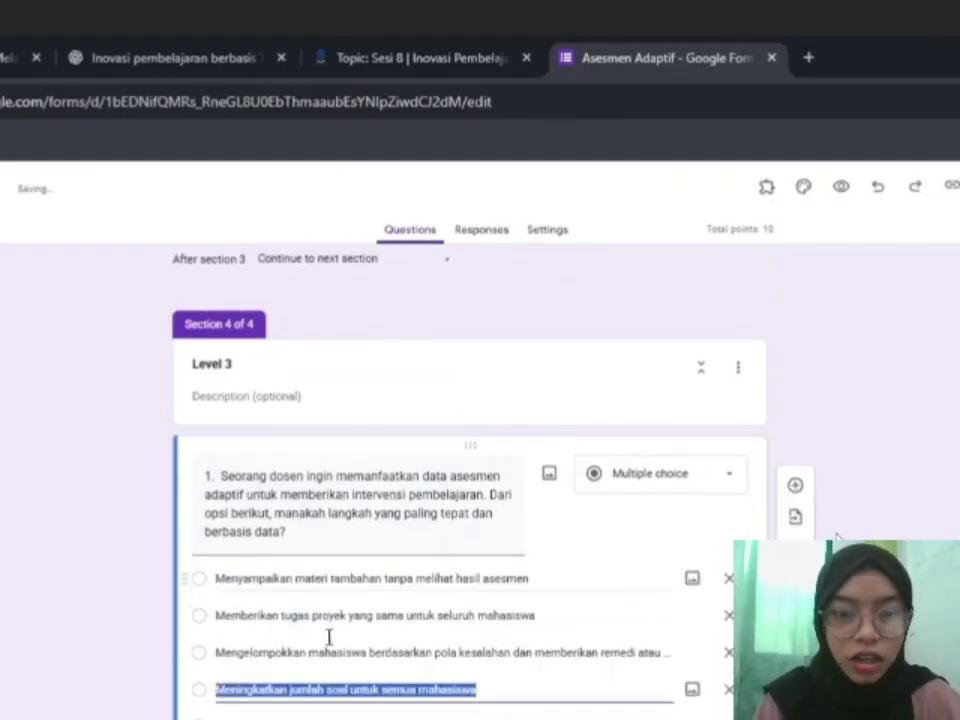
{"action": "left_click", "coordinate": [247, 693]}
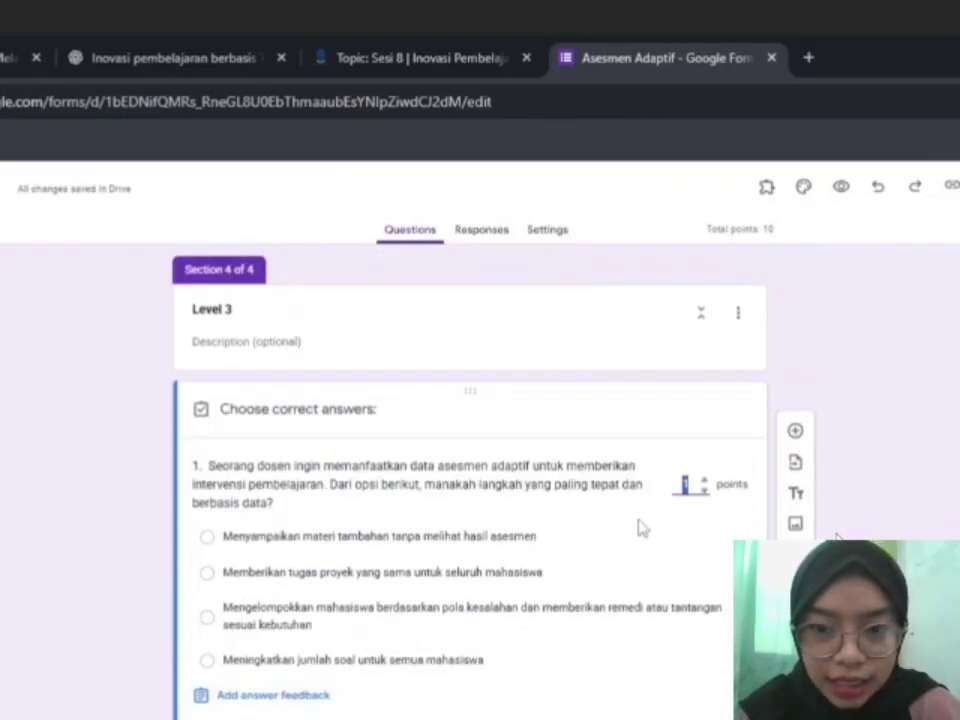
{"action": "left_click", "coordinate": [222, 606]}
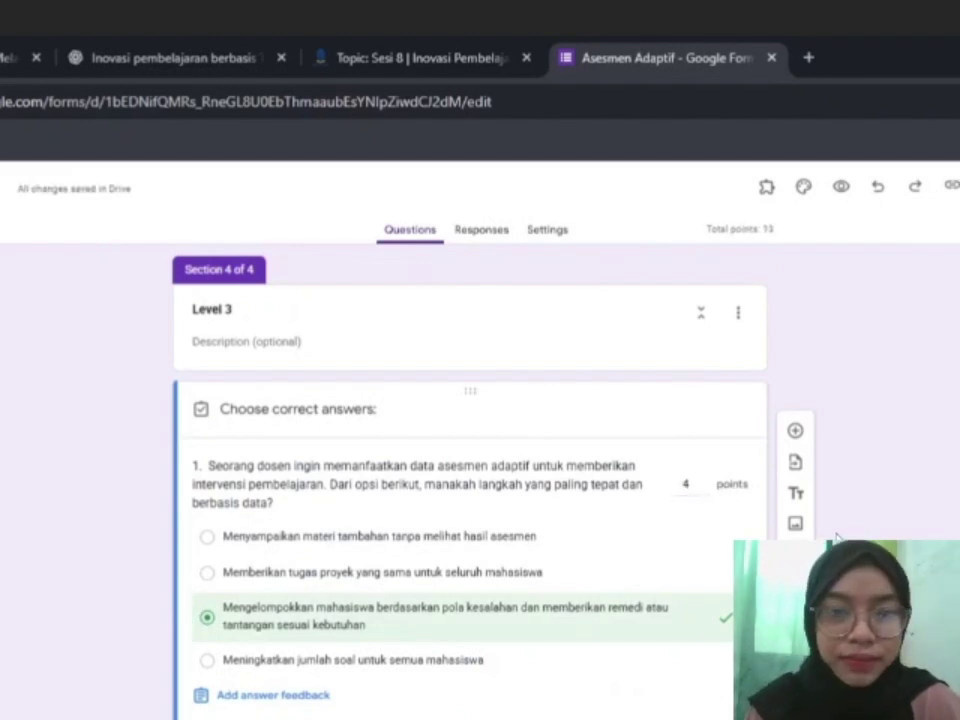
{"action": "scroll", "coordinate": [838, 538], "scroll_direction": "down", "scroll_amount": 1}
{"action": "left_click", "coordinate": [838, 538]}
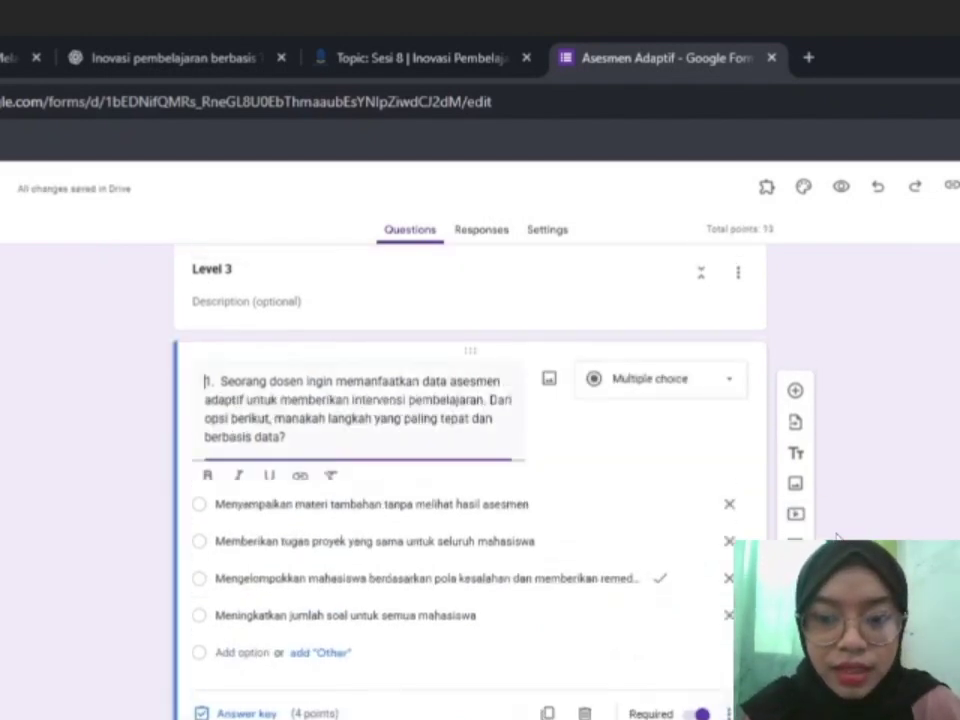
Add Level 3 question 2, then add a fifth section below Level 3.
{"action": "left_click", "coordinate": [795, 390]}
{"action": "type", "text": "2"}
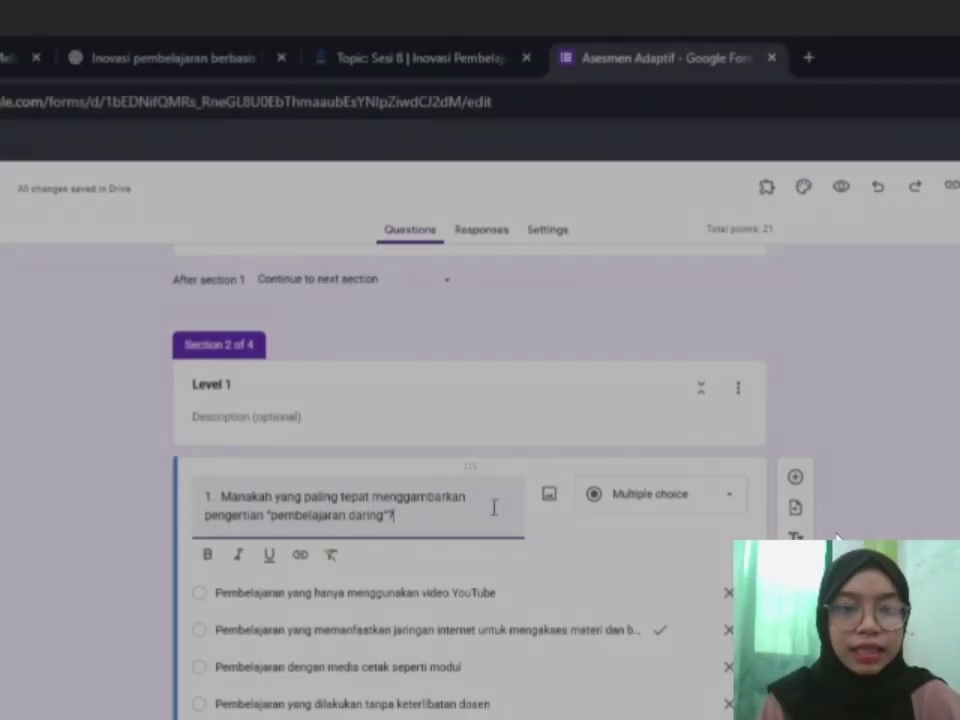
{"action": "scroll", "coordinate": [520, 540], "scroll_direction": "down", "scroll_amount": 3}
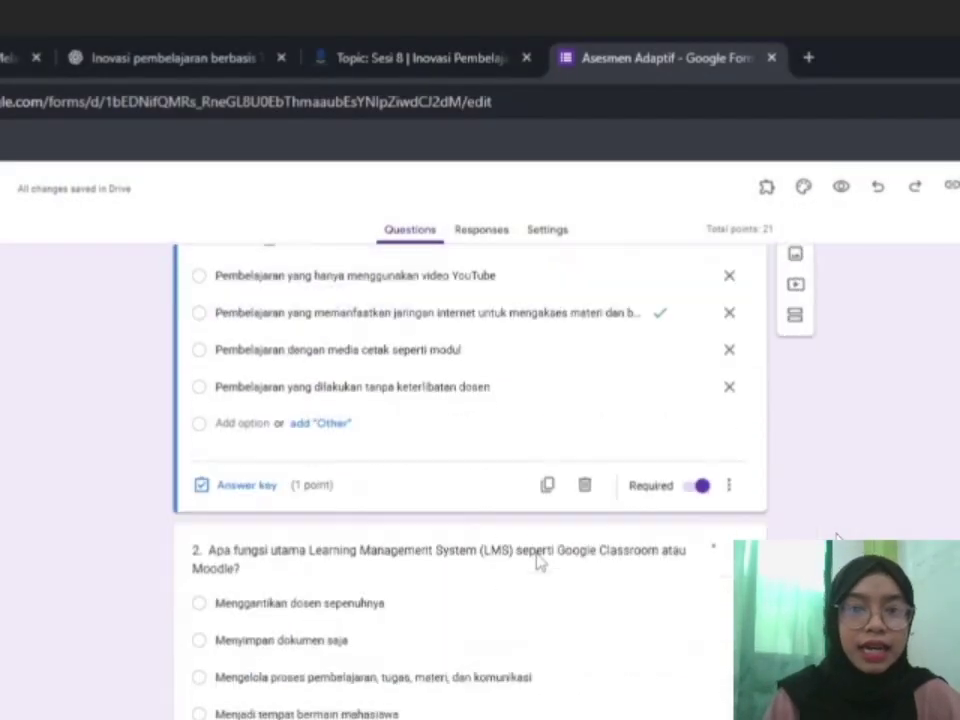
{"action": "scroll", "coordinate": [538, 560], "scroll_direction": "down", "scroll_amount": 20}
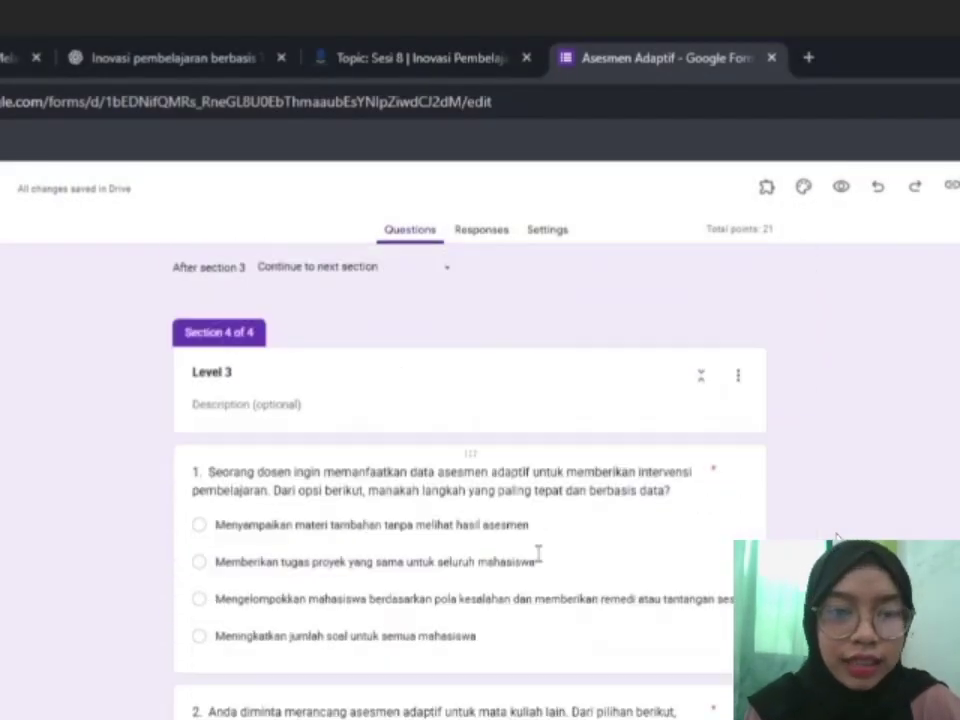
{"action": "scroll", "coordinate": [538, 553], "scroll_direction": "down", "scroll_amount": 5}
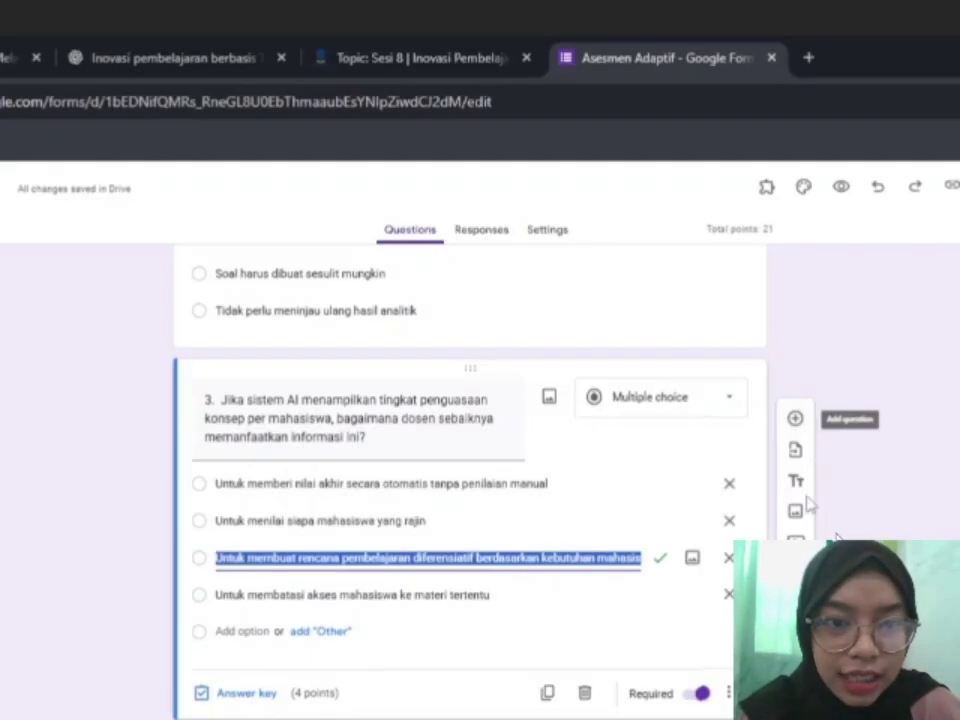
{"action": "left_click", "coordinate": [490, 690]}
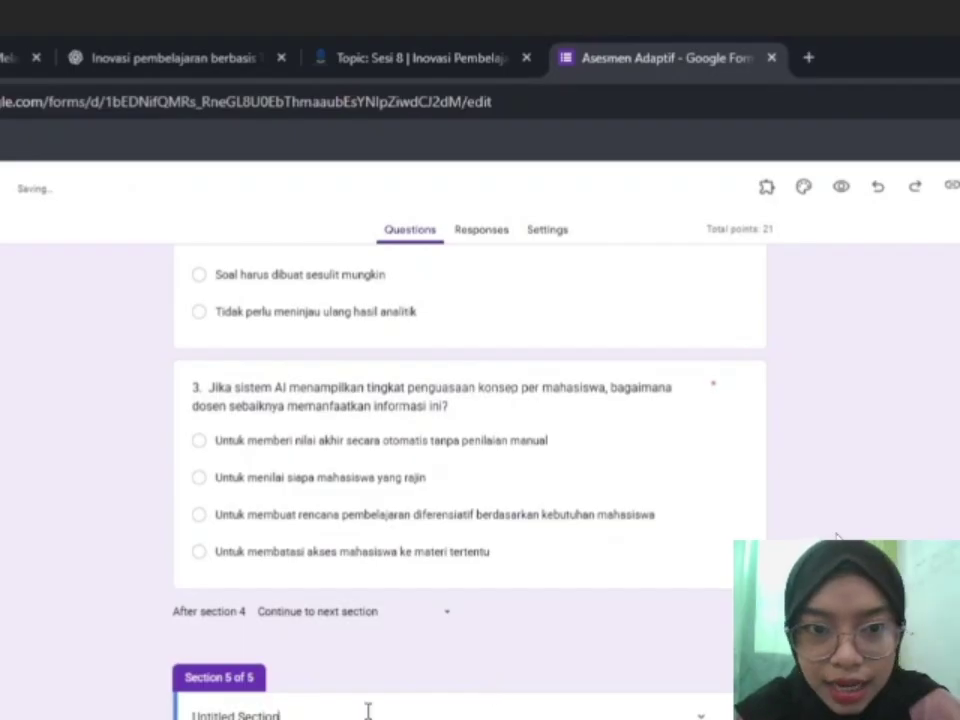
Title the fifth section REMEDIAL.
{"action": "type", "text": "REMEDIAL"}
{"action": "scroll", "coordinate": [300, 690], "scroll_direction": "down", "scroll_amount": 1}
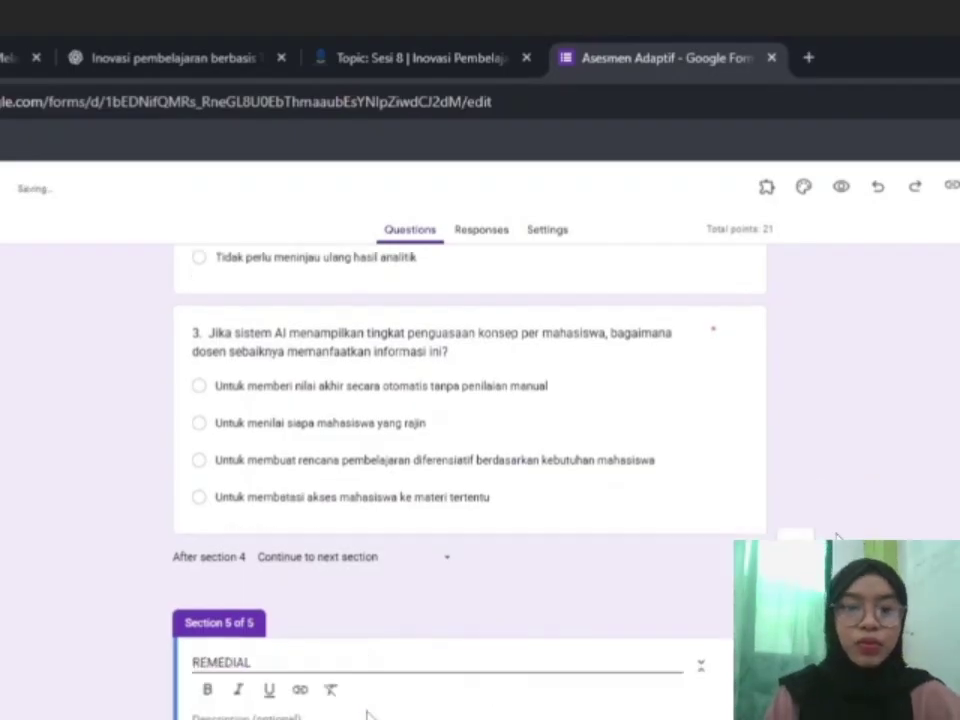
{"action": "key", "text": "ctrl+a"}
{"action": "left_click", "coordinate": [208, 662]}
Add a REMEDIAL question with pasted text and choices, marking the third choice correct.
{"action": "left_click", "coordinate": [795, 640]}
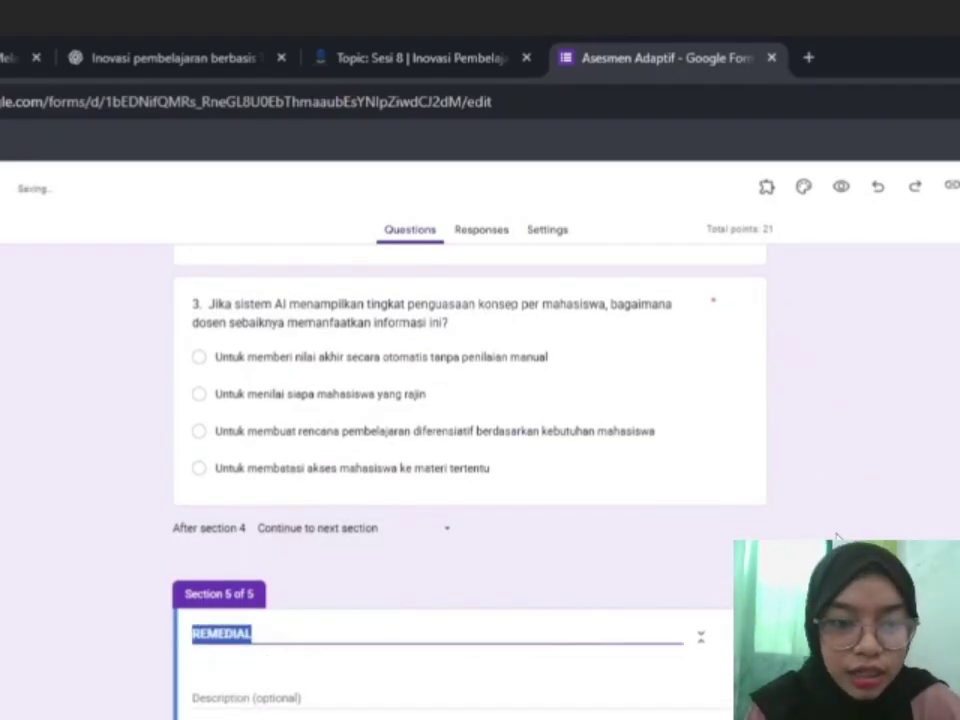
{"action": "type", "text": "1"}
{"action": "type", "text": "."}
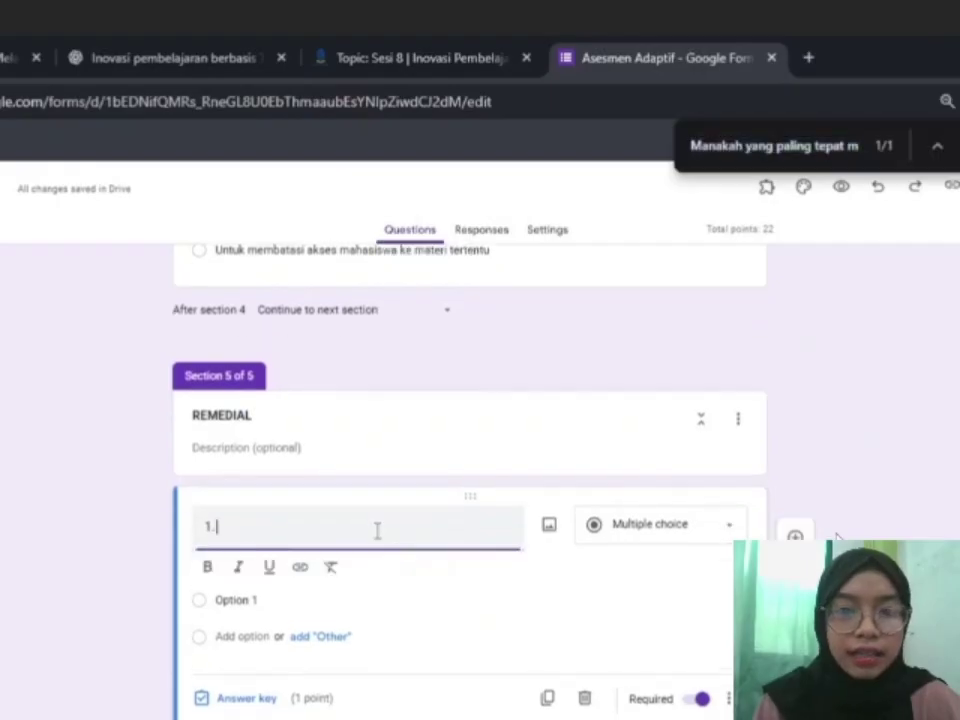
{"action": "type", "text": "Apa tujuan utama dari asesmen adaptif dalam pembelajaran?"}
{"action": "key", "text": "Escape"}
{"action": "left_click", "coordinate": [281, 597]}
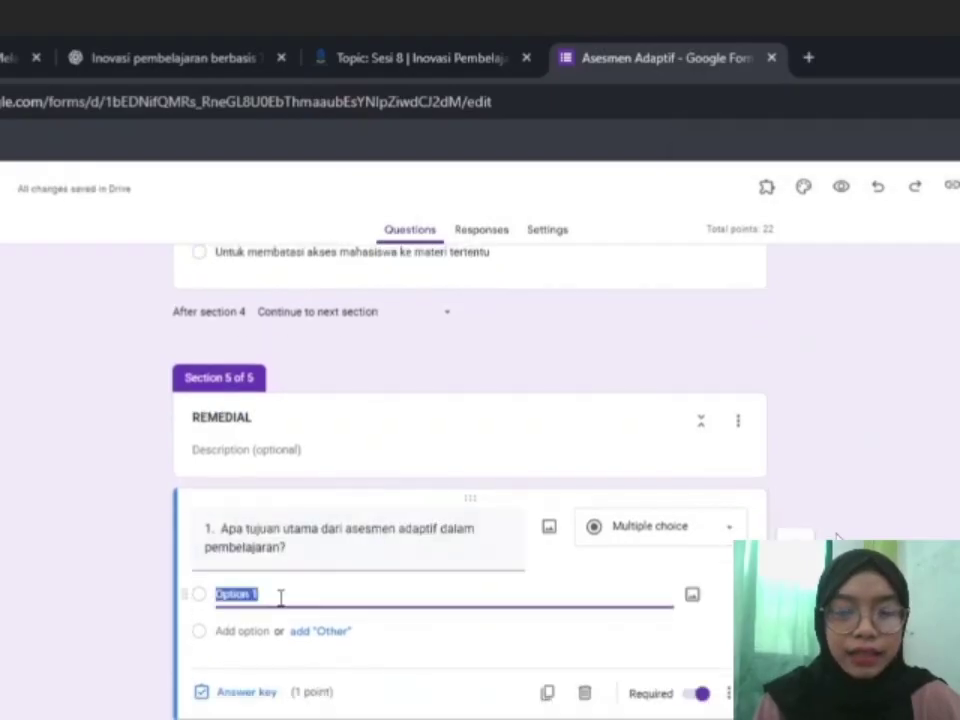
{"action": "type", "text": "Membuat nilai mahasiswa lebih tinggi Mengurangi beban kerja dosen Menyajikan soal yang sesuai kemampuan mahasiswa untuk memperoleh gambaran penguasaan materi yang lebih tepat Memberikan soal sebanyak mungkin"}
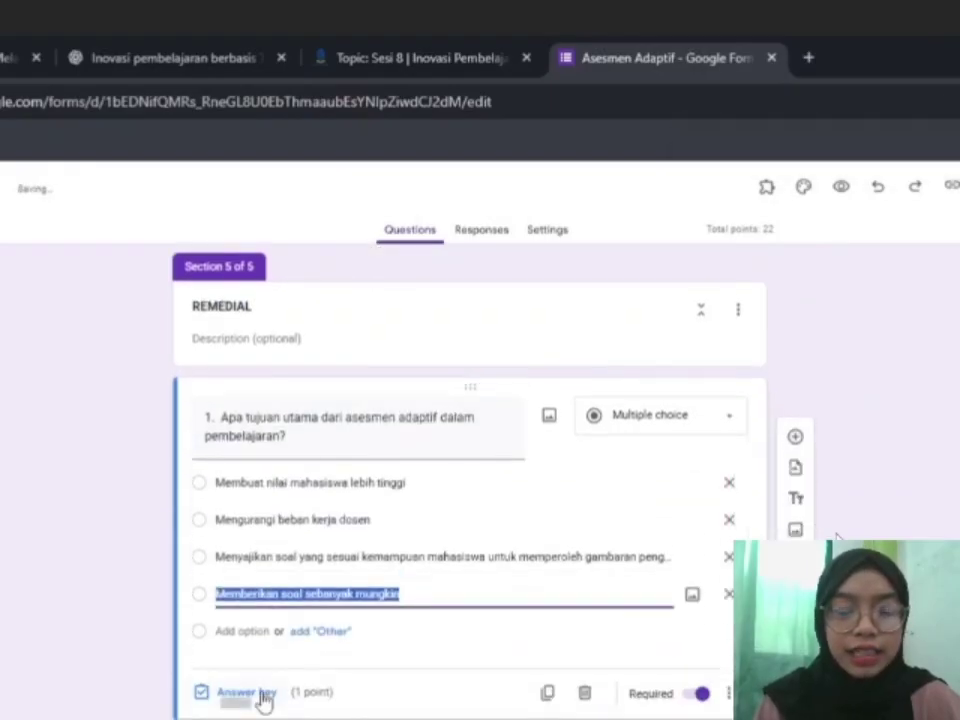
{"action": "left_click", "coordinate": [257, 696]}
{"action": "left_click", "coordinate": [250, 615]}
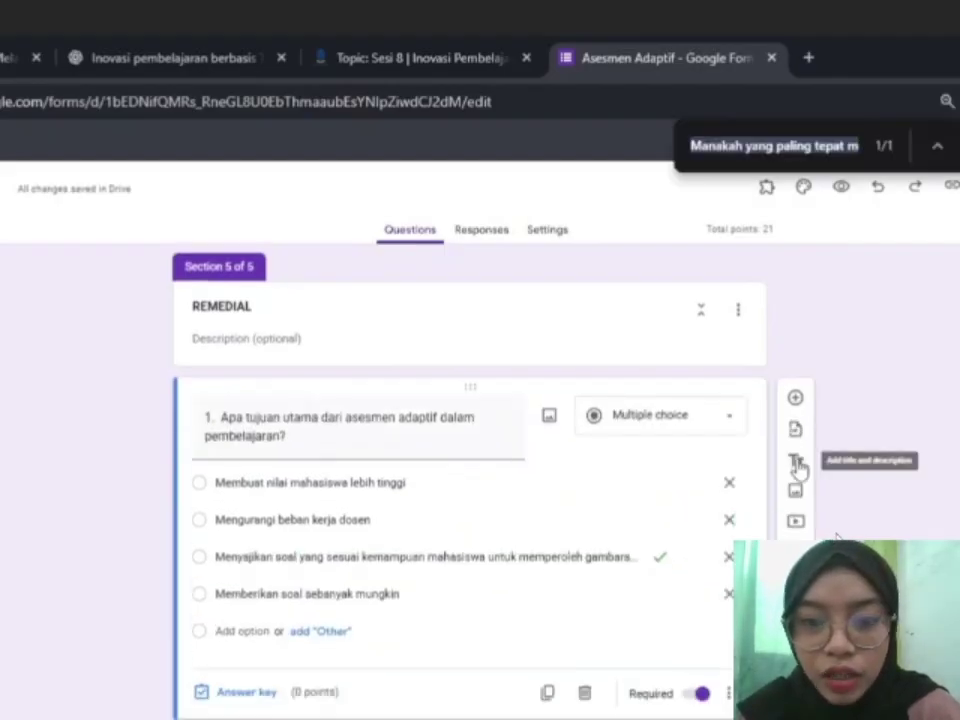
Add a title block below it holding the pasted thank-you message, formatted bold.
{"action": "left_click", "coordinate": [795, 462]}
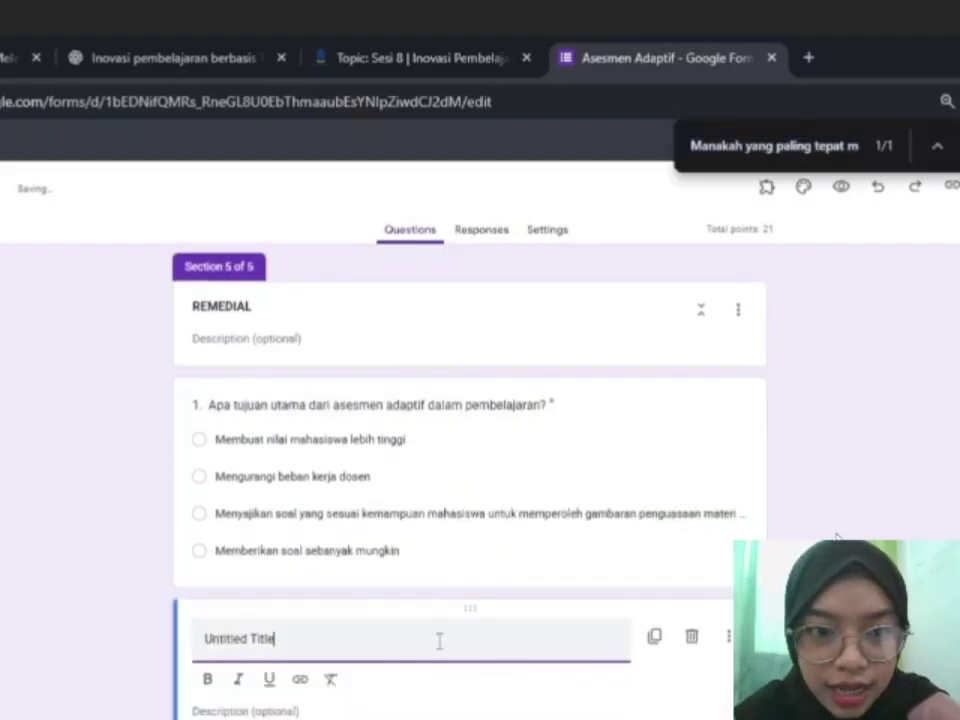
{"action": "type", "text": "Terima kasih telah mengikuti asesmen adaptif ini. Jawaban Anda telah direkam. Anda dapat memeriksa umpan balik dan skor setelah dosen membuka akses hasil."}
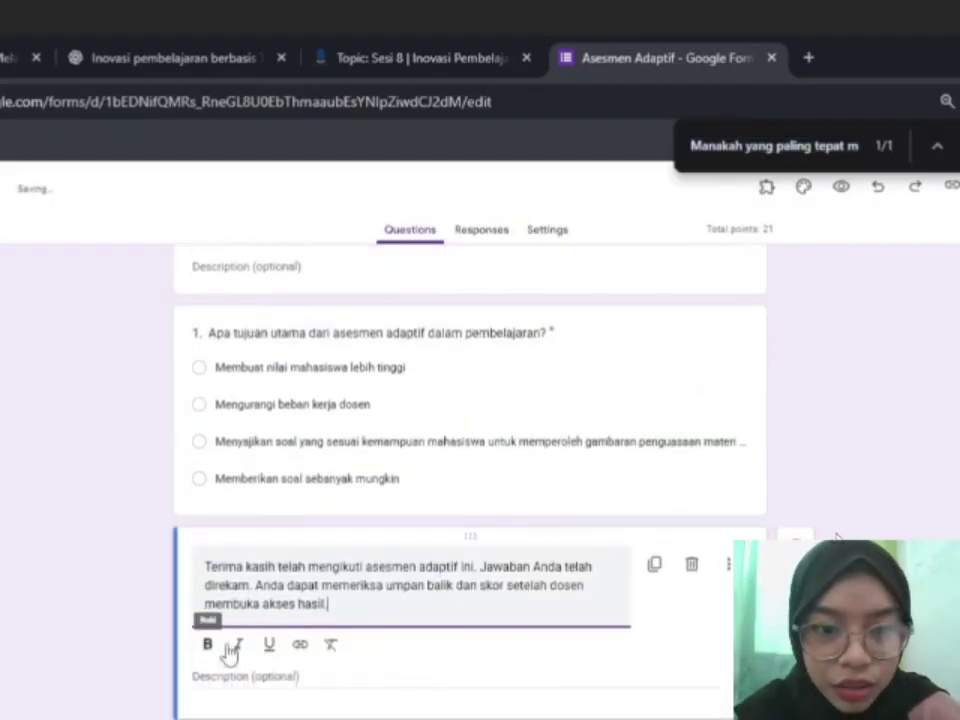
{"action": "key", "text": "ctrl+a"}
{"action": "left_click", "coordinate": [210, 643]}
{"action": "left_click", "coordinate": [499, 658]}
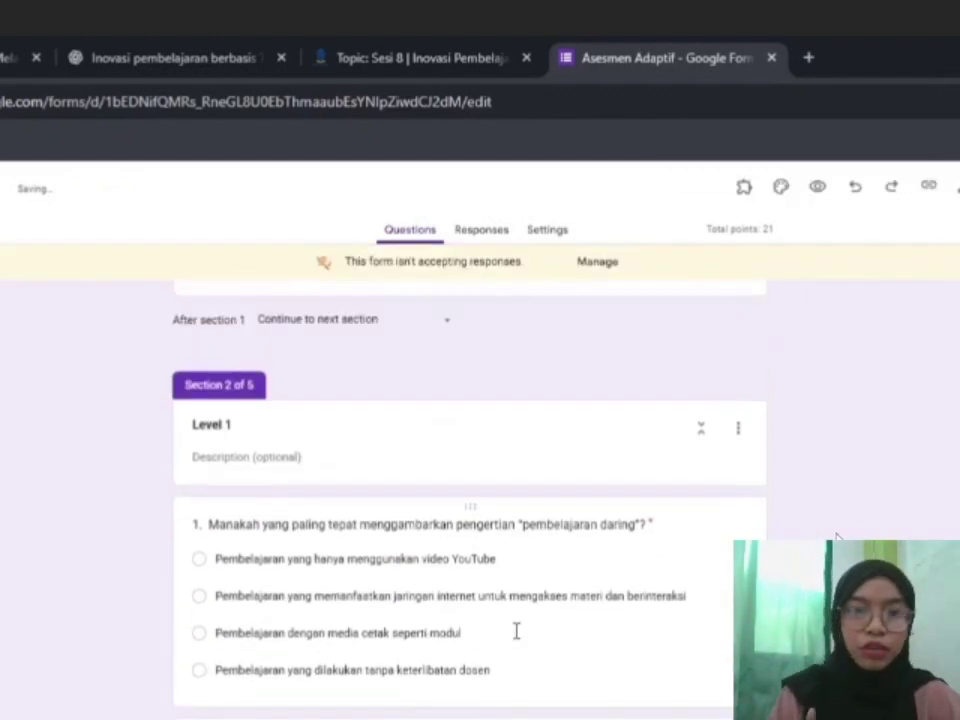
{"action": "left_click", "coordinate": [514, 631]}
Make question 1 branch by answer, sending options 1, 3 and 4 to REMEDIAL.
{"action": "scroll", "coordinate": [517, 640], "scroll_direction": "down", "scroll_amount": 2}
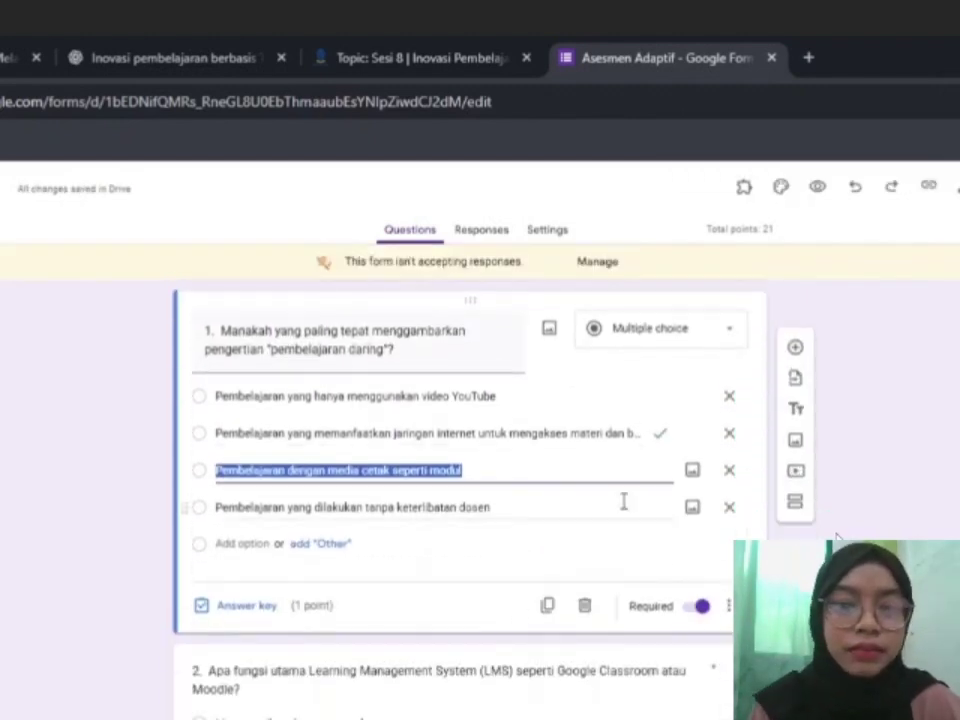
{"action": "key", "text": "Up"}
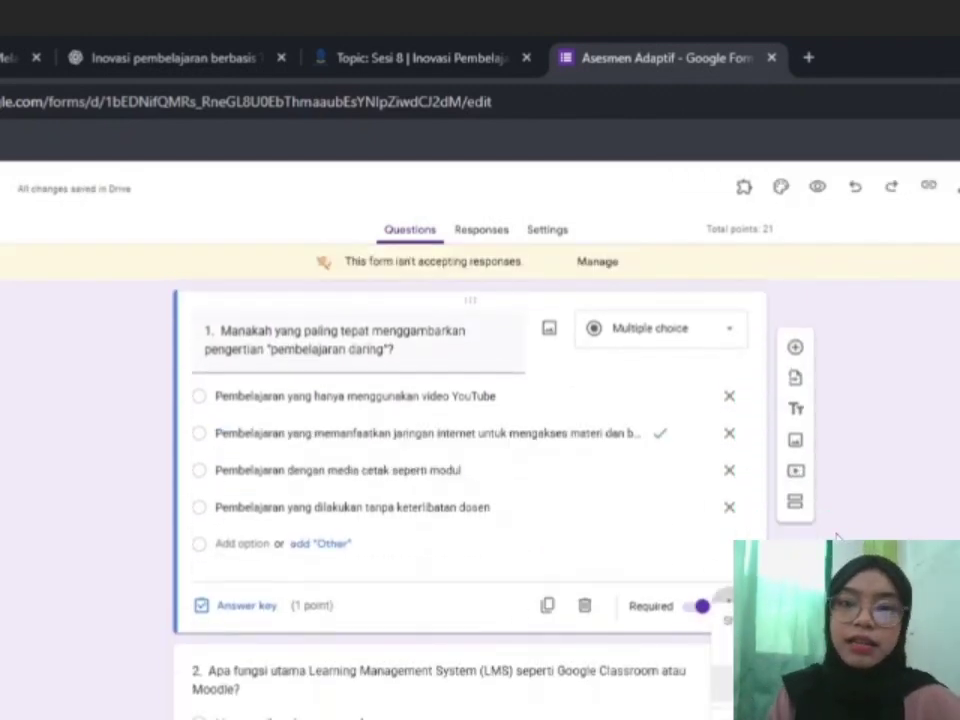
{"action": "left_click", "coordinate": [836, 538]}
{"action": "left_click", "coordinate": [700, 404]}
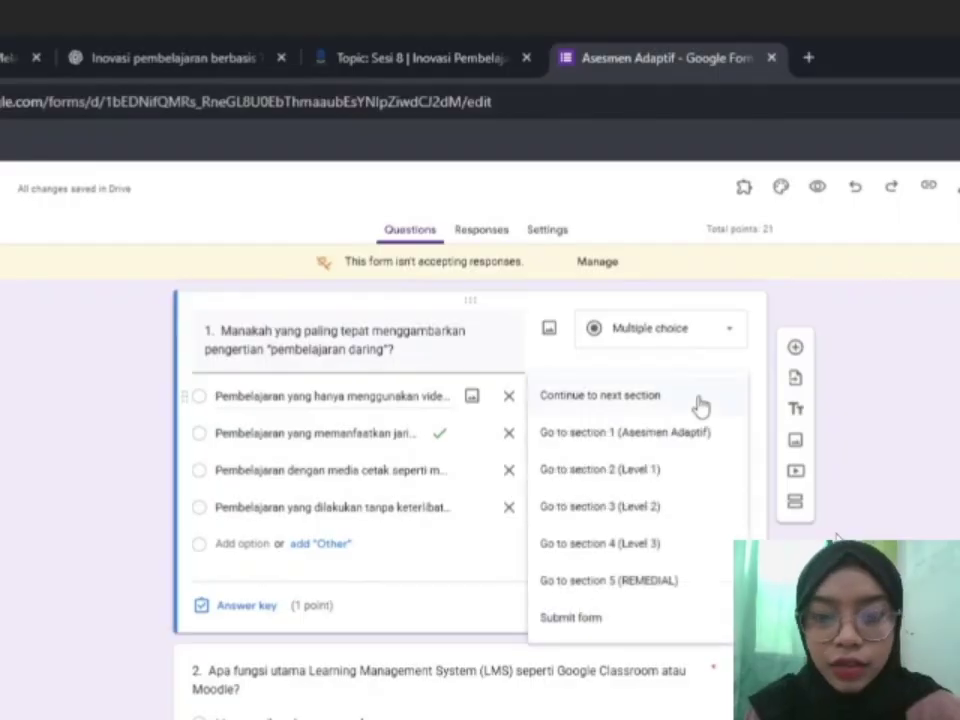
{"action": "left_click", "coordinate": [668, 584]}
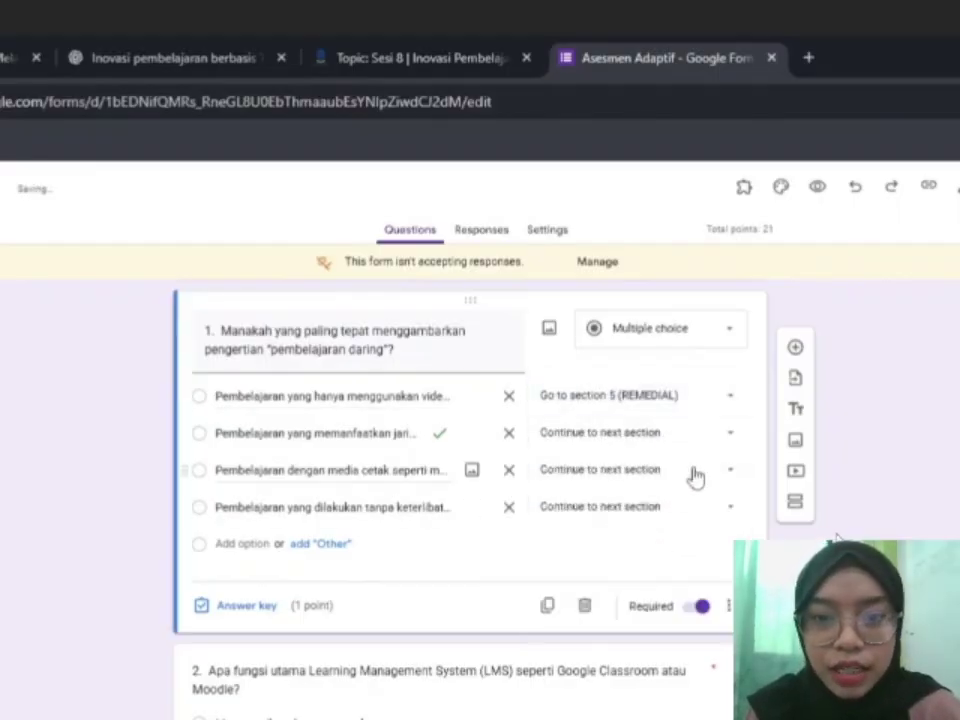
{"action": "left_click", "coordinate": [690, 472]}
{"action": "left_click", "coordinate": [673, 656]}
{"action": "left_click", "coordinate": [678, 508]}
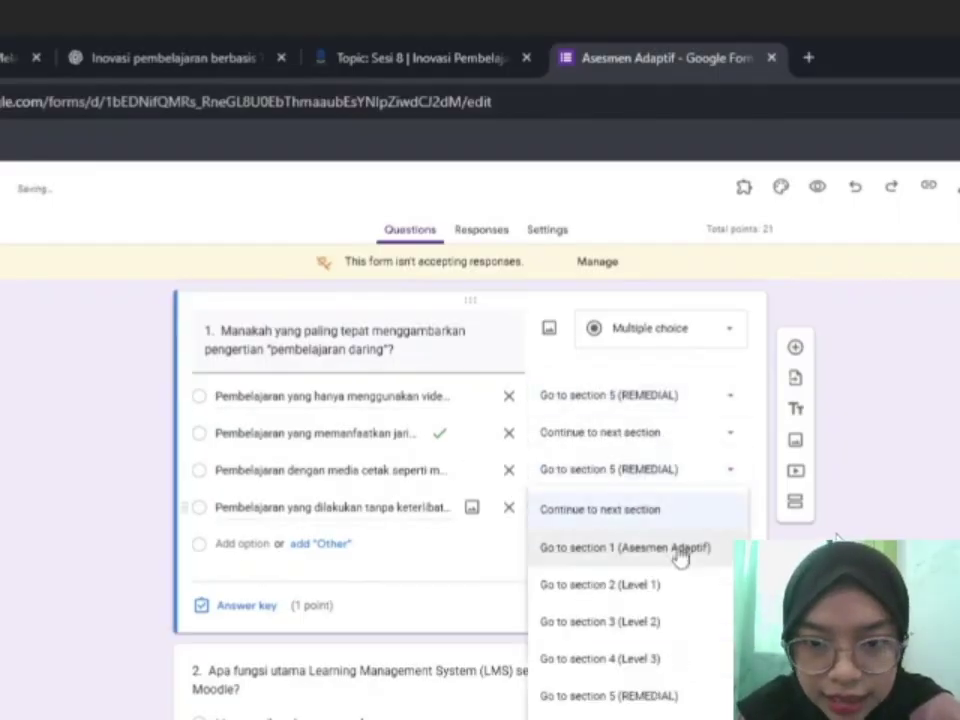
{"action": "left_click", "coordinate": [628, 696]}
Make question 2 branch by answer, sending options 1, 2 and 4 to REMEDIAL.
{"action": "scroll", "coordinate": [628, 696], "scroll_direction": "down", "scroll_amount": 1}
{"action": "left_click", "coordinate": [615, 644]}
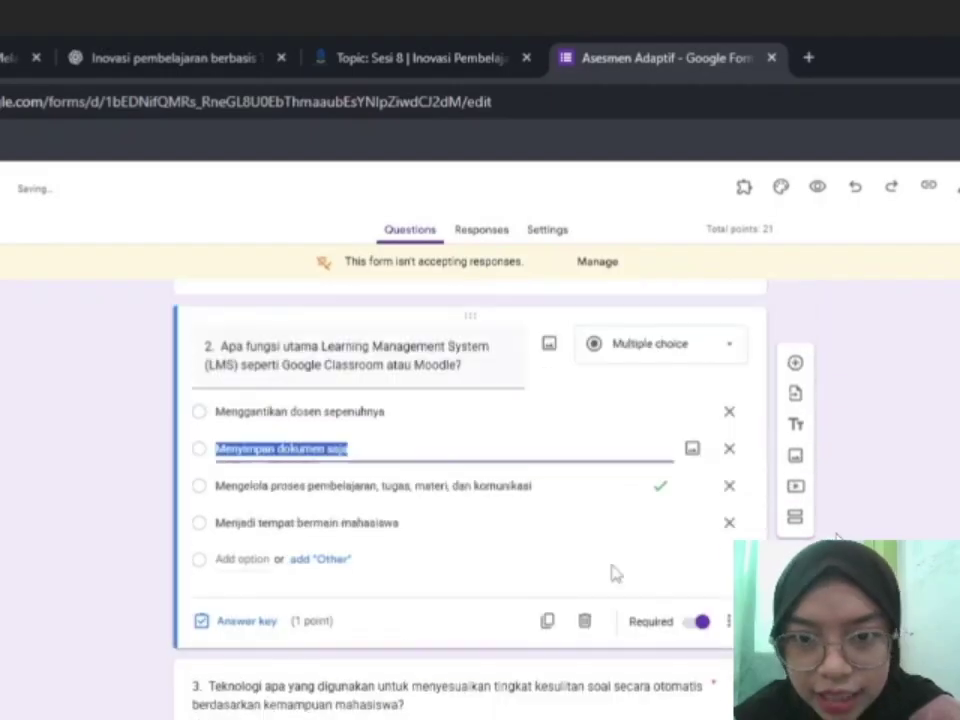
{"action": "left_click", "coordinate": [730, 622]}
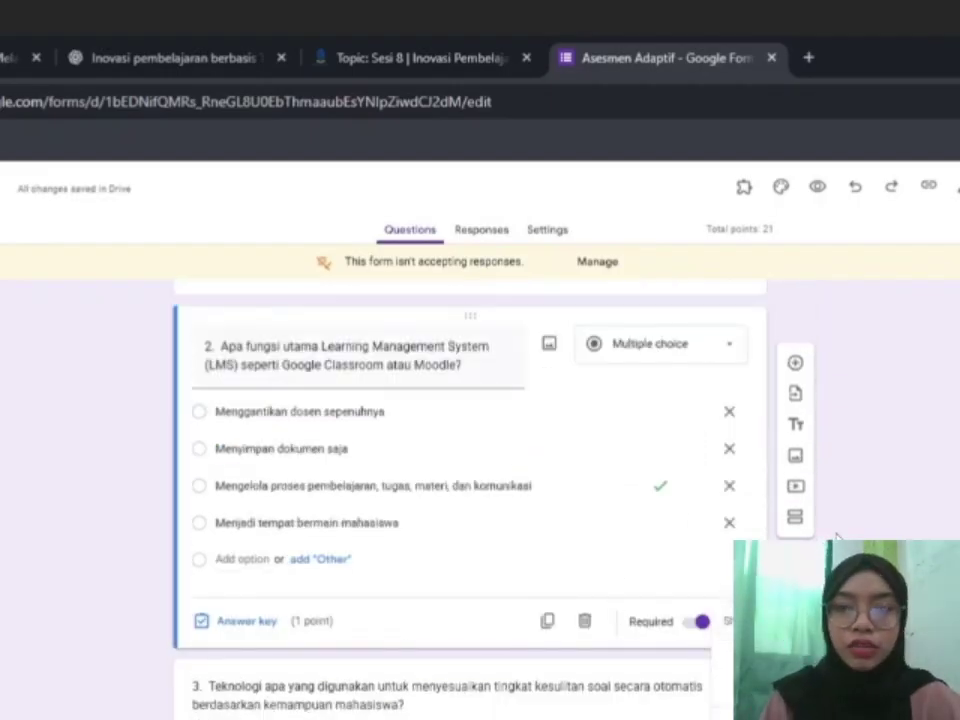
{"action": "left_click", "coordinate": [780, 680]}
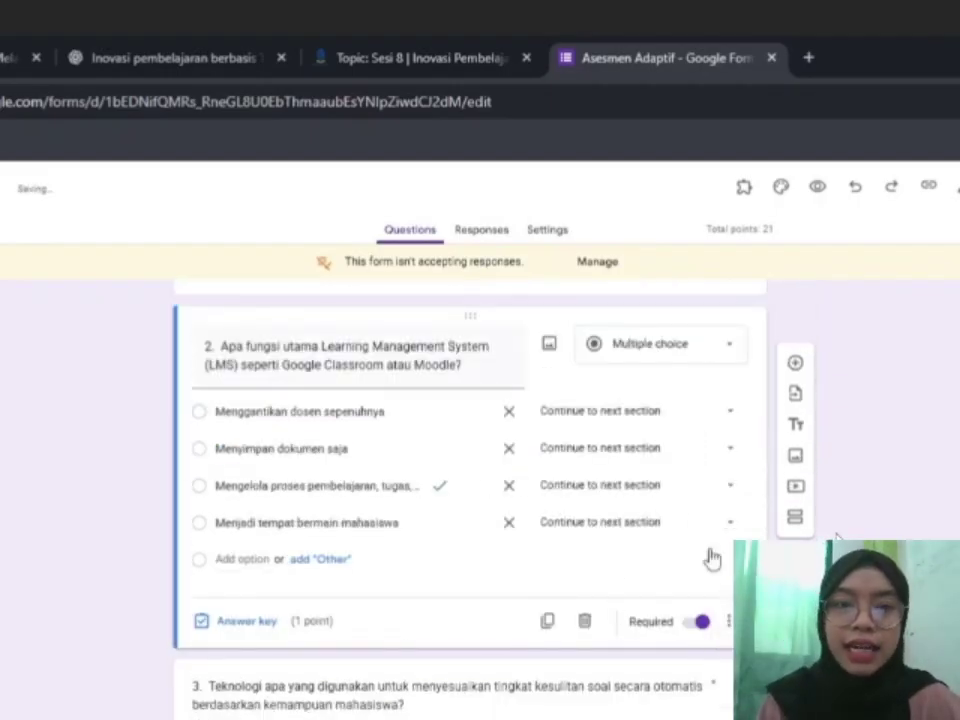
{"action": "left_click", "coordinate": [700, 420]}
{"action": "left_click", "coordinate": [688, 596]}
{"action": "left_click", "coordinate": [692, 452]}
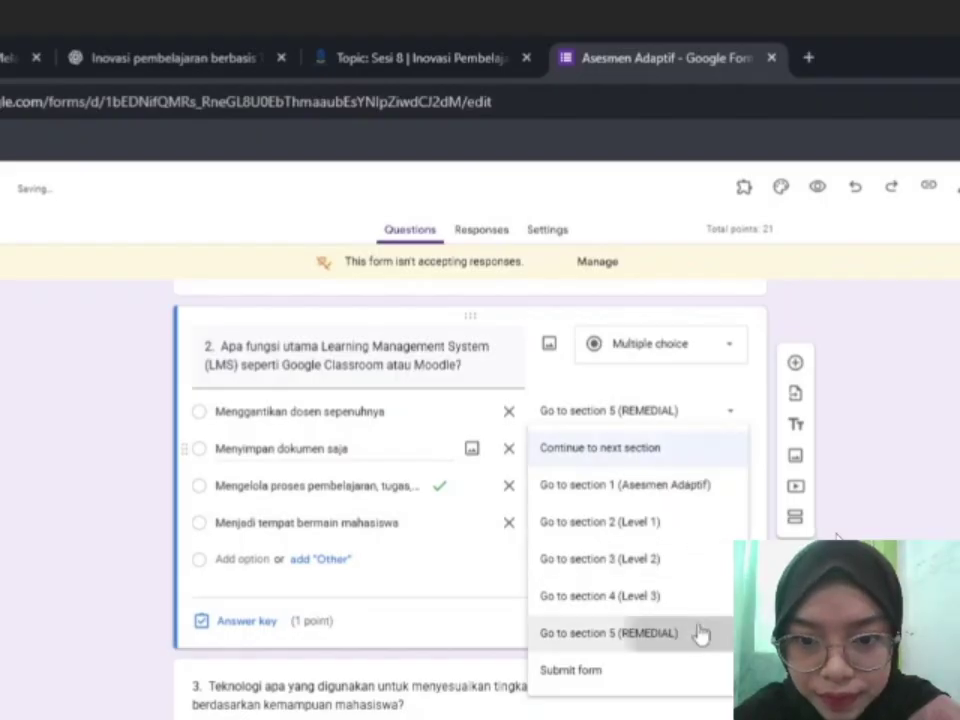
{"action": "left_click", "coordinate": [700, 633]}
{"action": "left_click", "coordinate": [688, 528]}
{"action": "left_click", "coordinate": [690, 694]}
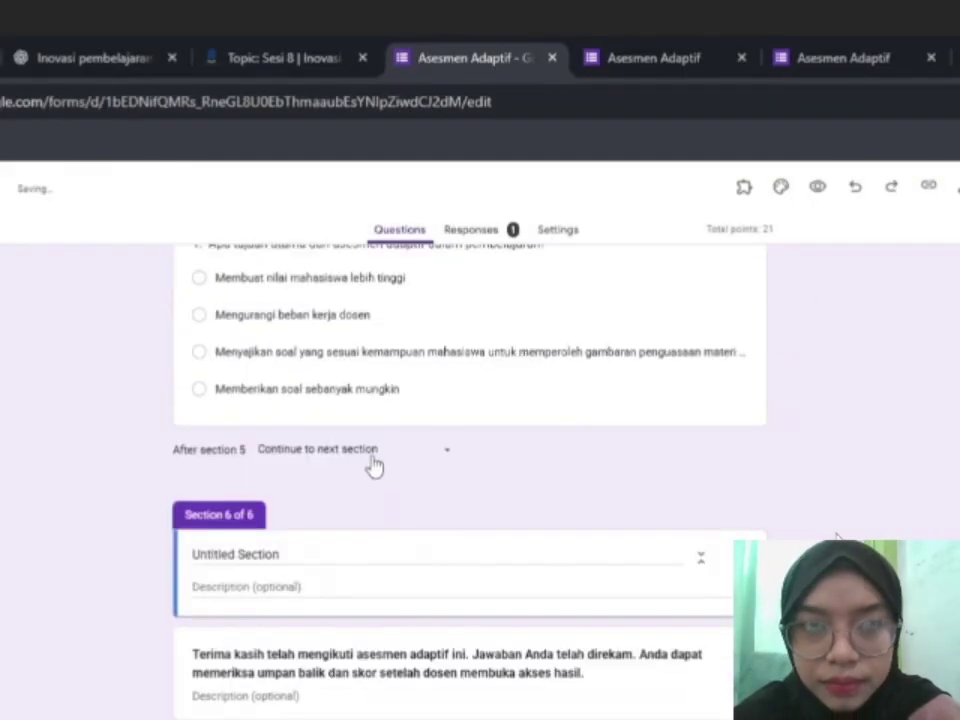
Rename the Untitled Section to SELESAI.
{"action": "triple_click", "coordinate": [276, 668]}
{"action": "left_click", "coordinate": [296, 552]}
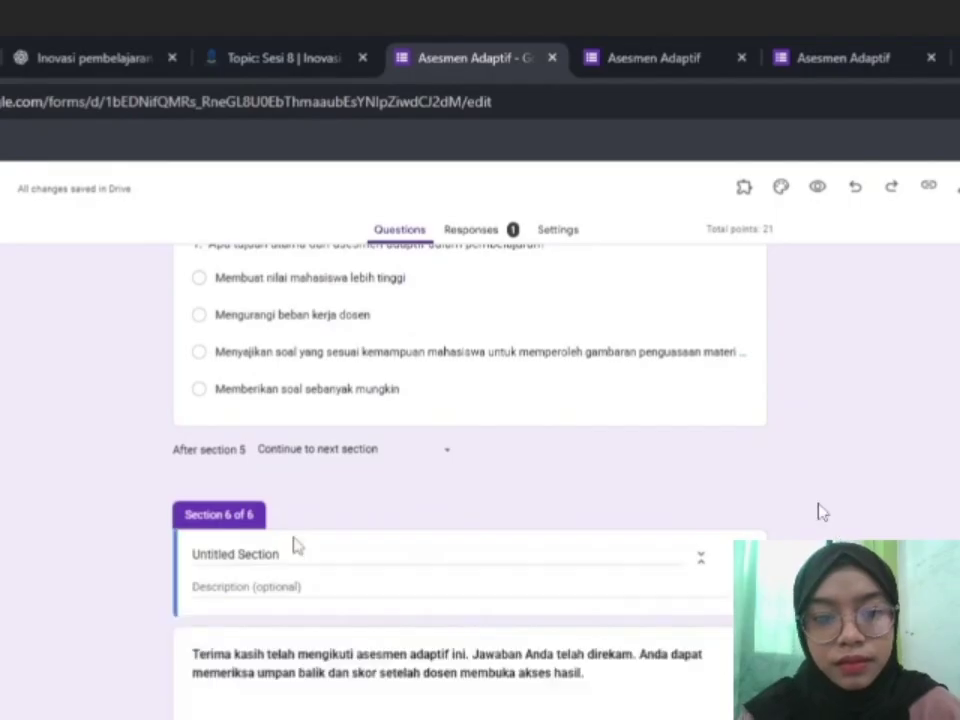
{"action": "triple_click", "coordinate": [296, 552]}
{"action": "type", "text": "SELESA"}
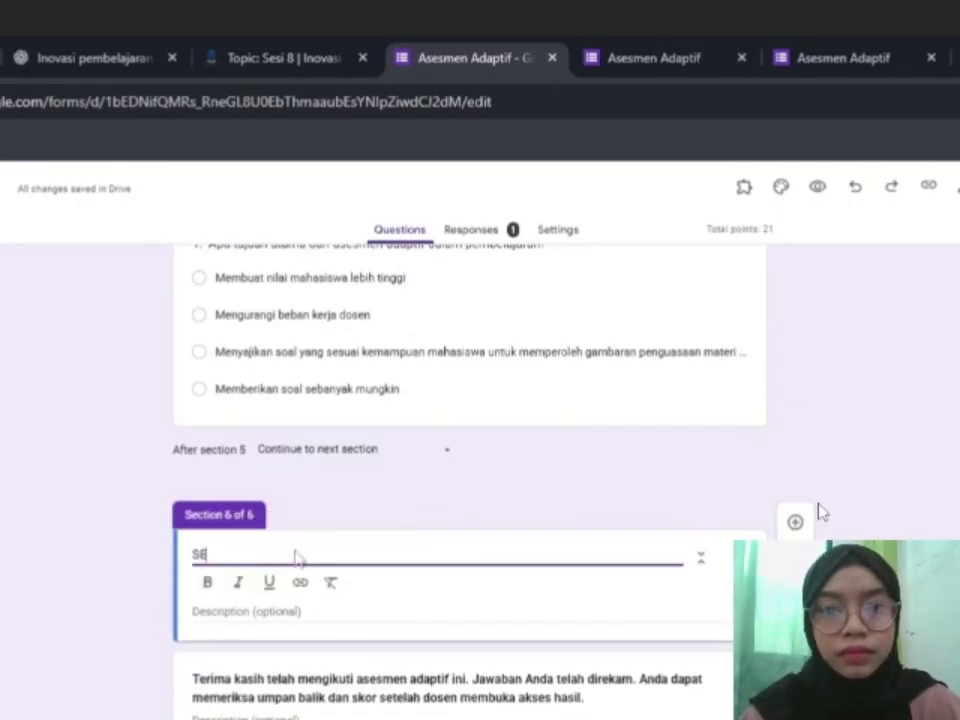
{"action": "key", "text": "BackSpace"}
{"action": "key", "text": "BackSpace"}
{"action": "type", "text": "ESAI."}
{"action": "left_click", "coordinate": [587, 507]}
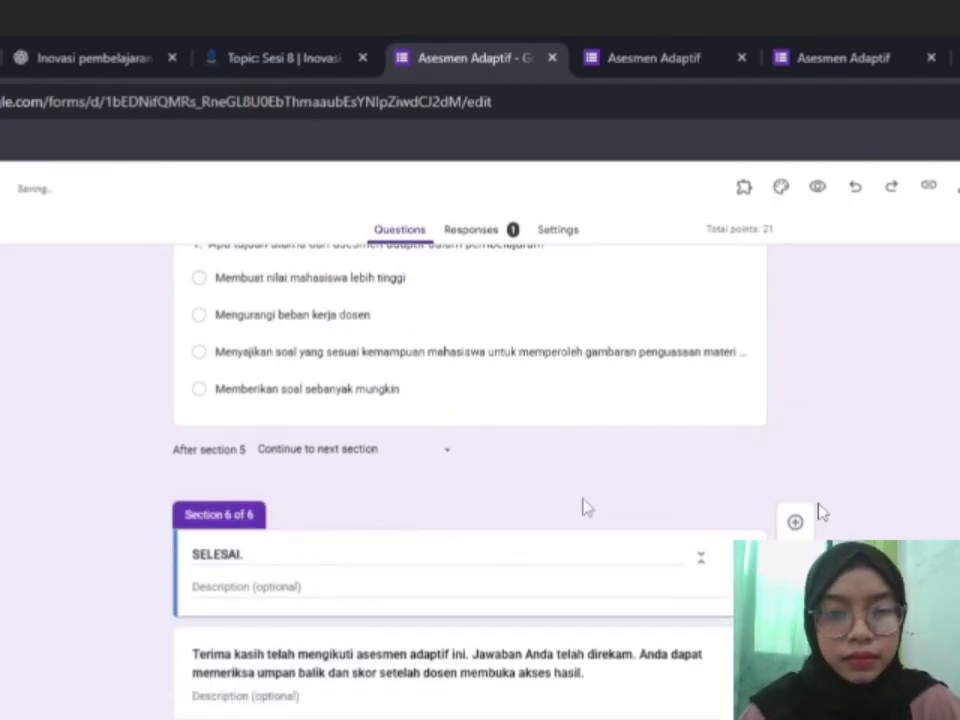
Route the end of section 4 and the correct Level 3 answer to section 6 (SELESAI.).
{"action": "scroll", "coordinate": [587, 507], "scroll_direction": "up", "scroll_amount": 5}
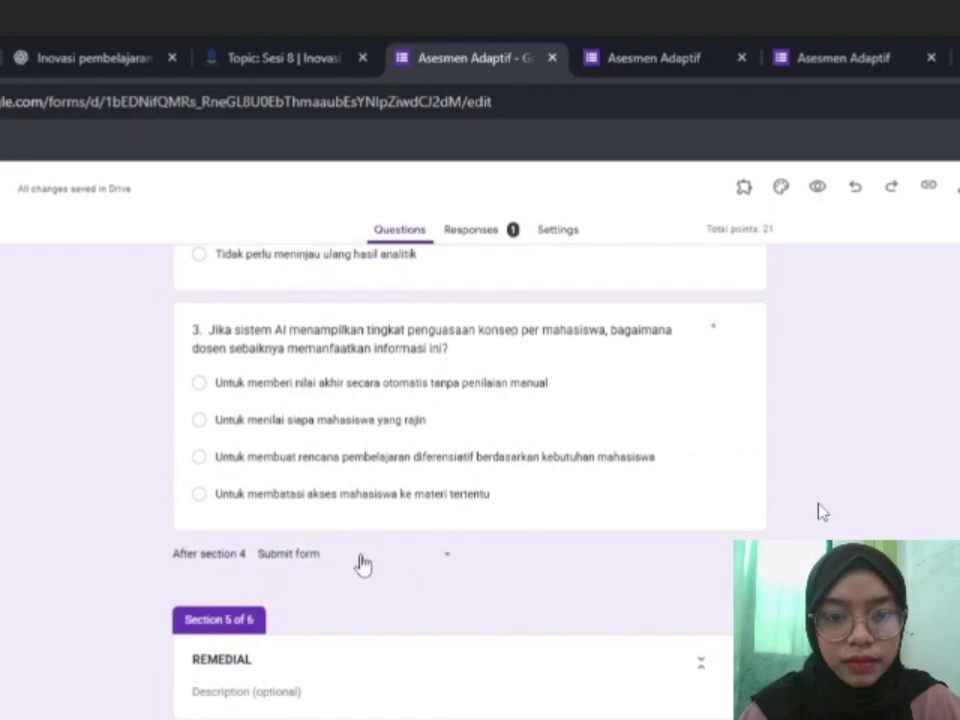
{"action": "left_click", "coordinate": [360, 561]}
{"action": "left_click", "coordinate": [368, 536]}
{"action": "scroll", "coordinate": [368, 536], "scroll_direction": "down", "scroll_amount": 5}
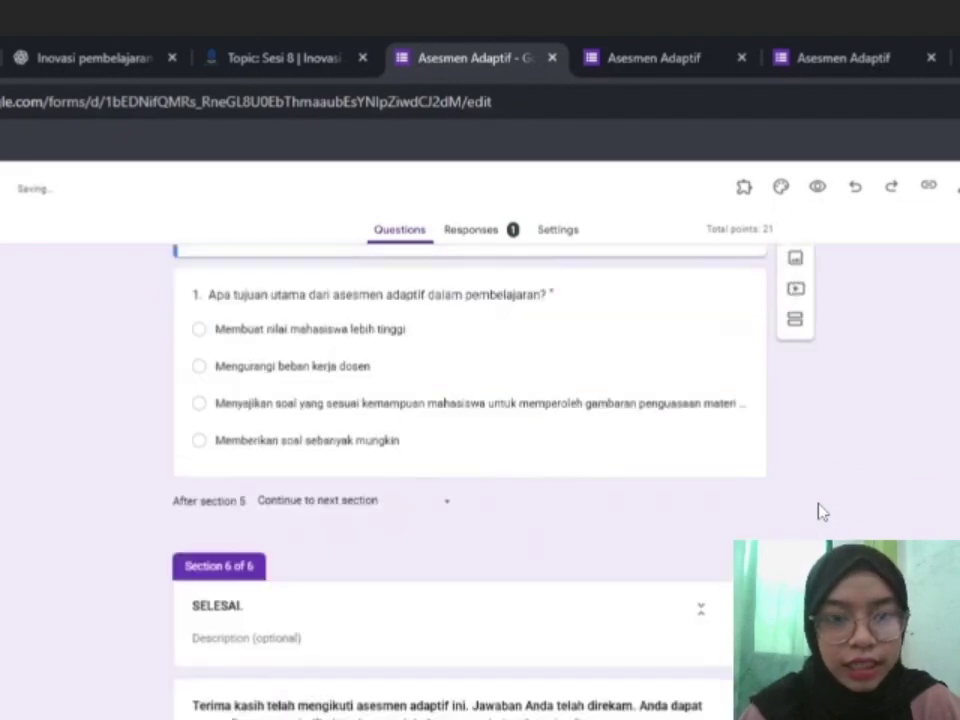
{"action": "key", "text": "ctrl+f"}
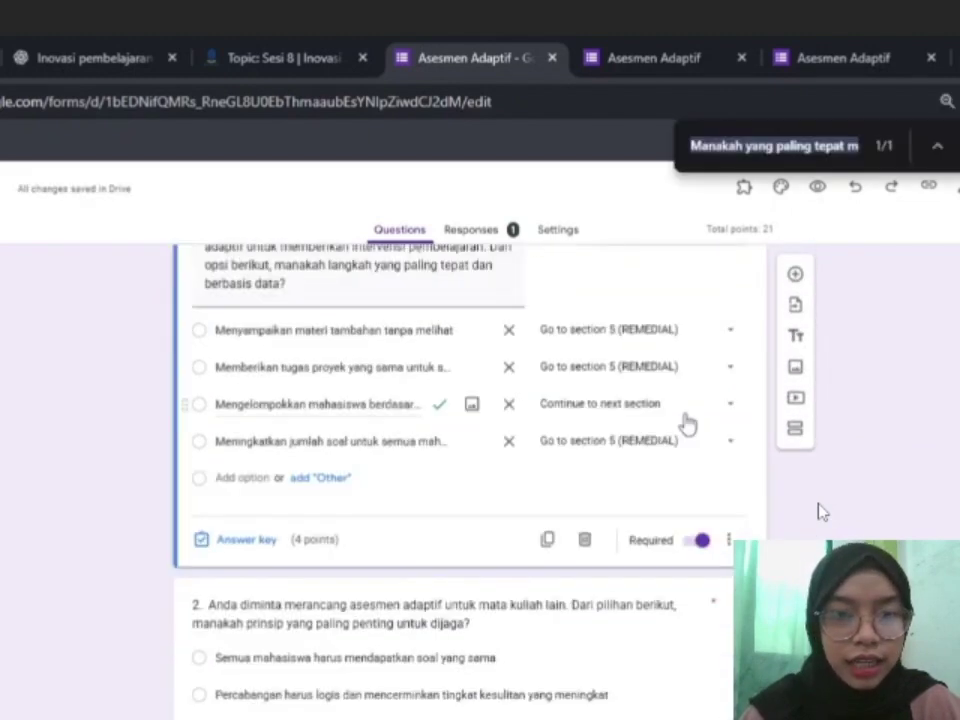
{"action": "left_click", "coordinate": [687, 424]}
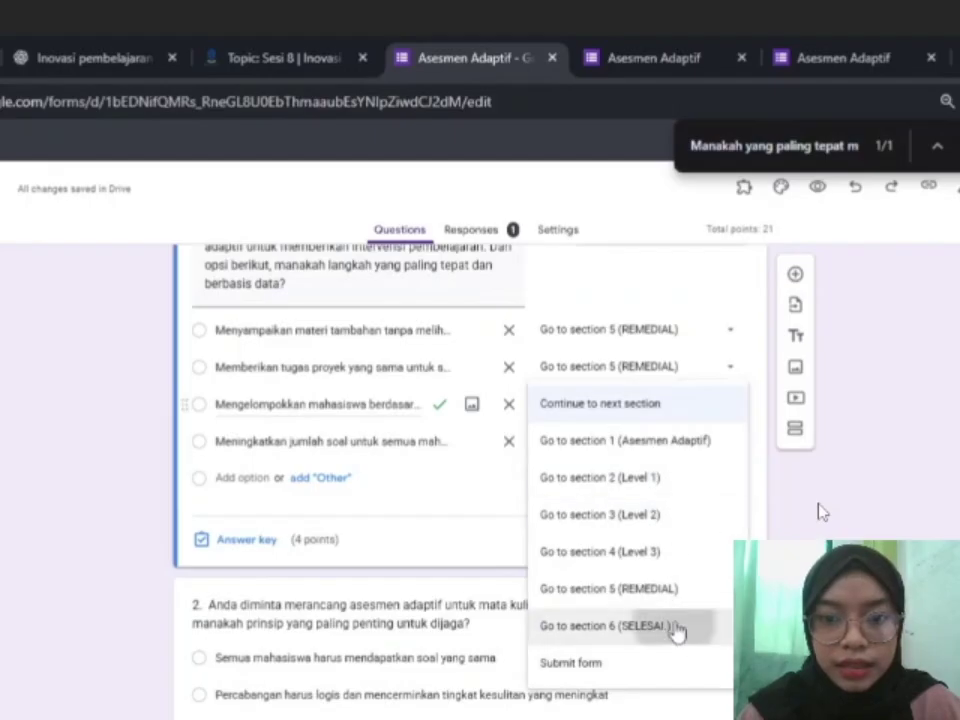
{"action": "left_click", "coordinate": [677, 628]}
{"action": "scroll", "coordinate": [818, 512], "scroll_direction": "down", "scroll_amount": 3}
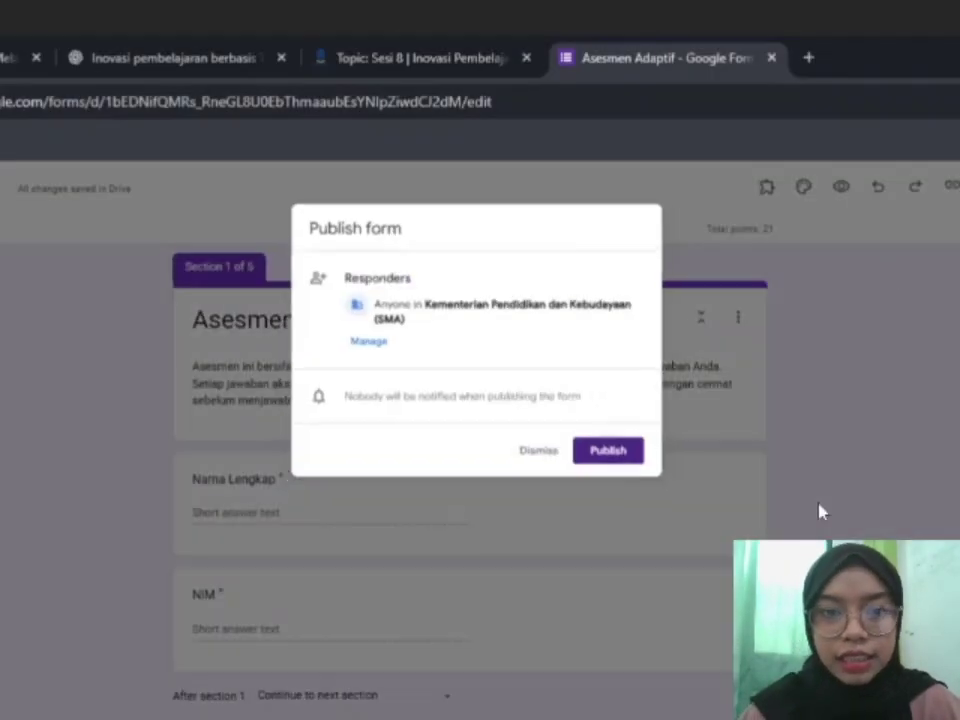
Set responder access to 'Anyone with the link', publish the form, and bring up its responder link.
{"action": "left_click", "coordinate": [362, 341]}
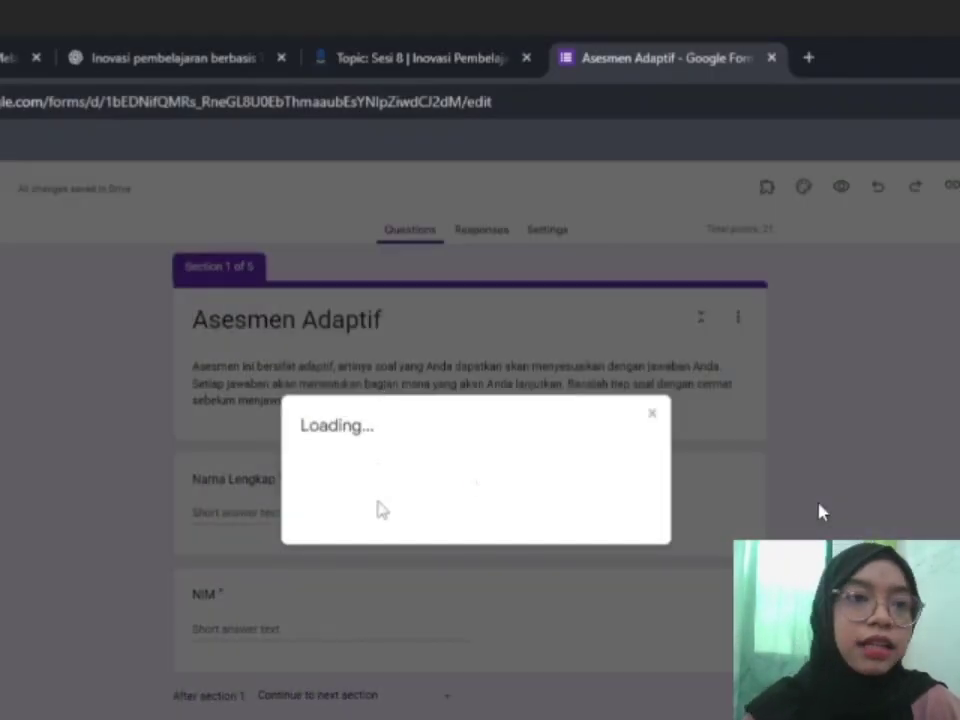
{"action": "left_click", "coordinate": [482, 535]}
{"action": "left_click", "coordinate": [470, 621]}
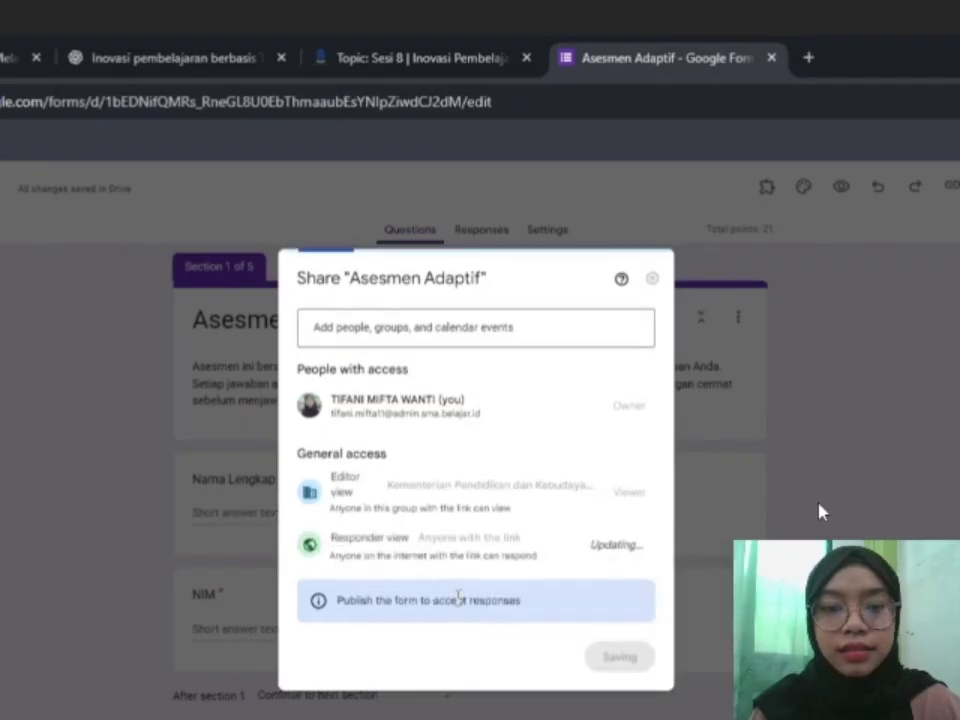
{"action": "left_click", "coordinate": [624, 660]}
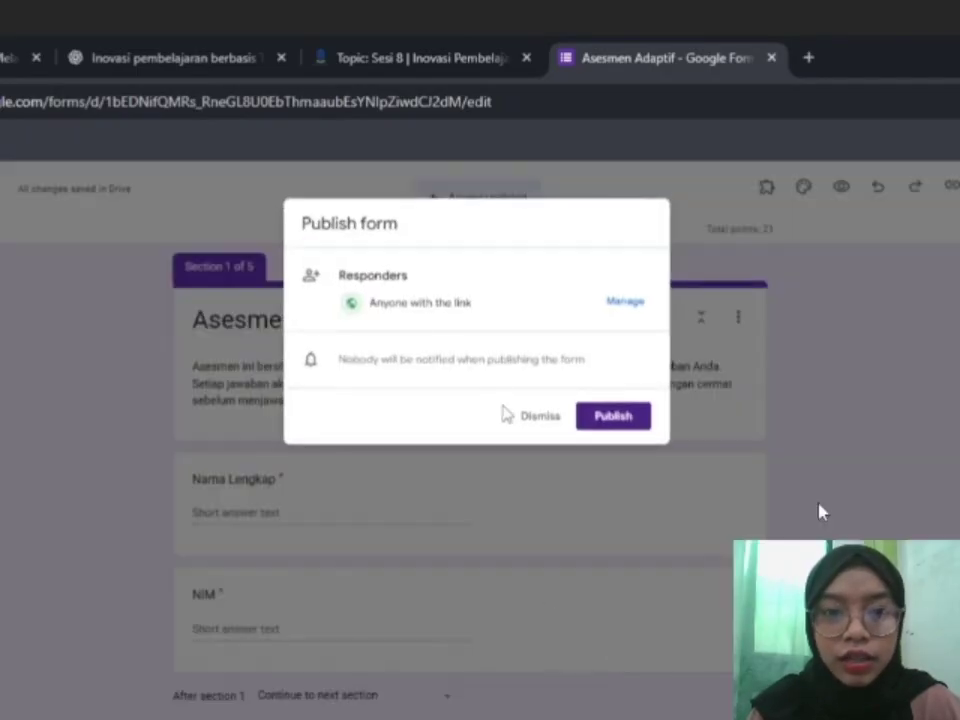
{"action": "left_click", "coordinate": [605, 416]}
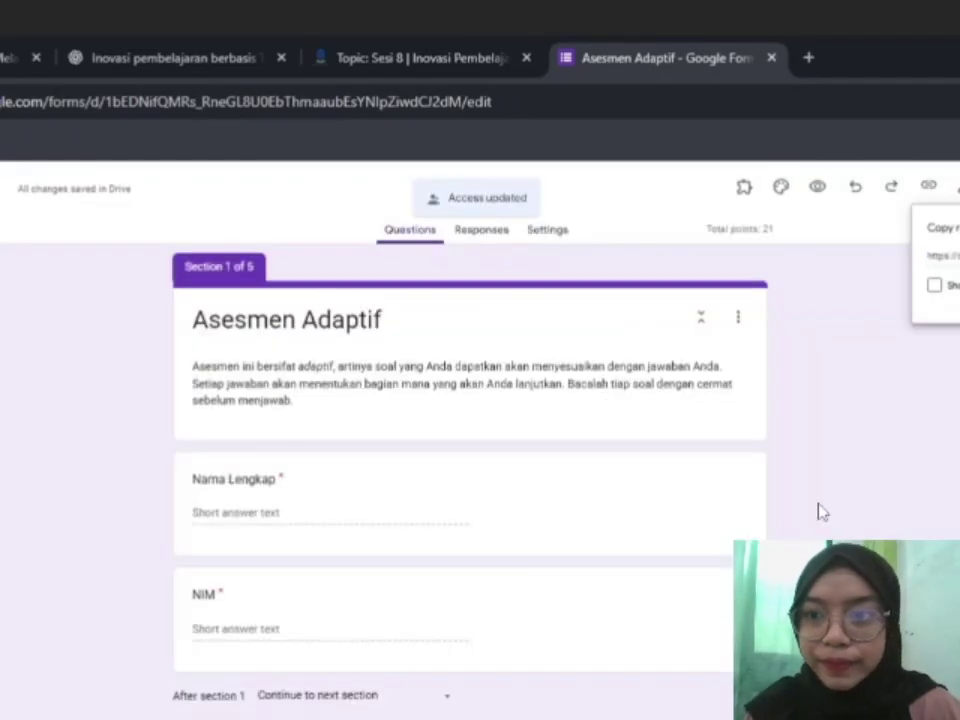
{"action": "left_click", "coordinate": [820, 511]}
{"action": "left_click", "coordinate": [930, 190]}
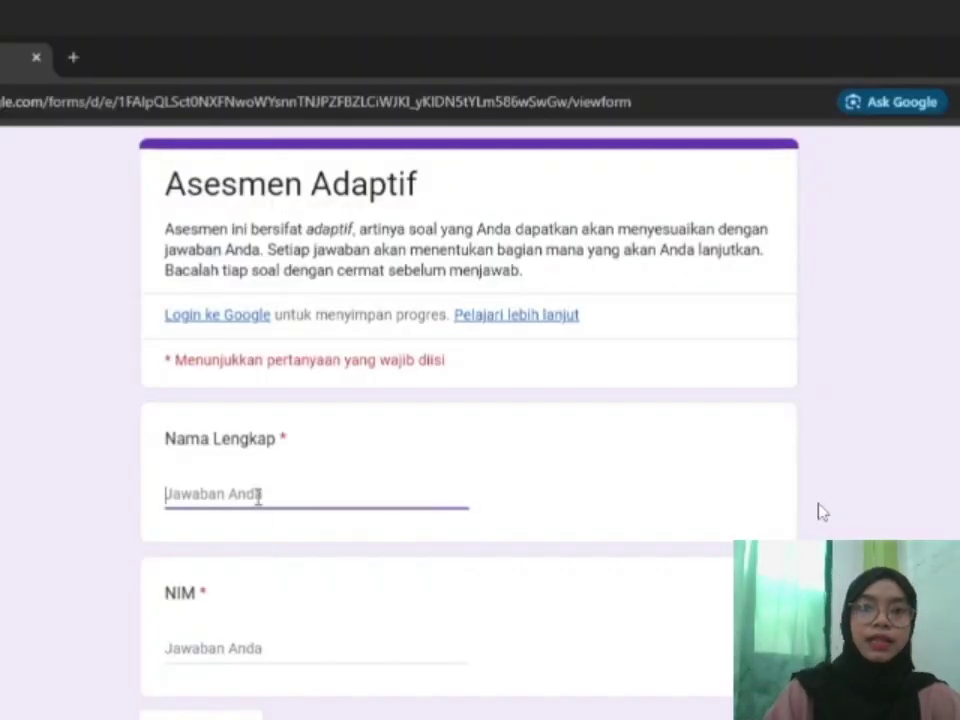
Fill in the respondent's full name and NIM, then continue to Level 1.
{"action": "left_click", "coordinate": [258, 505]}
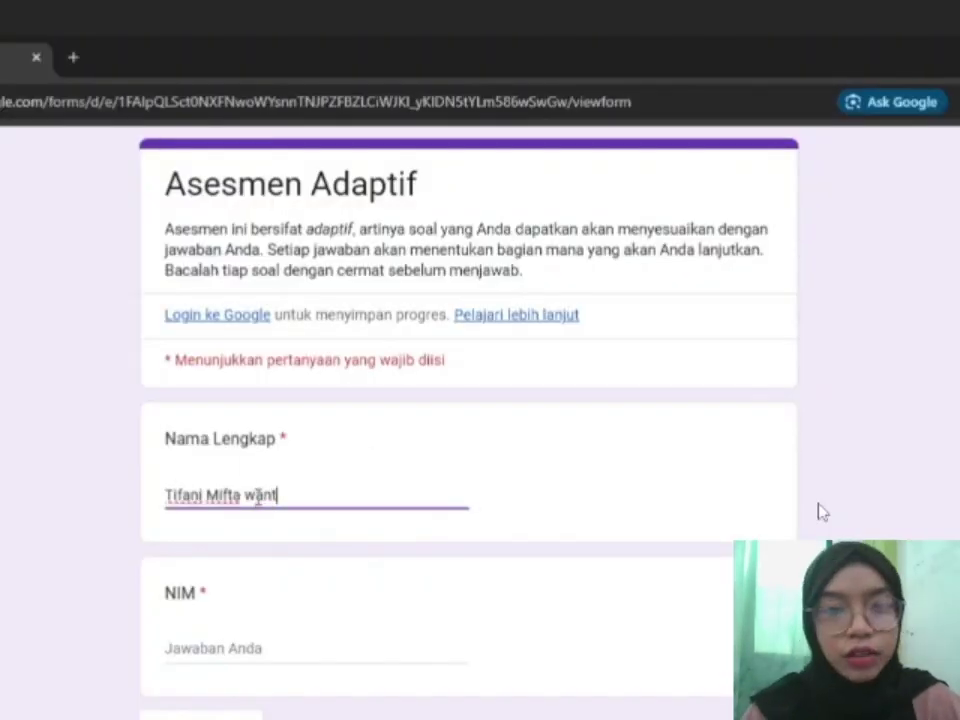
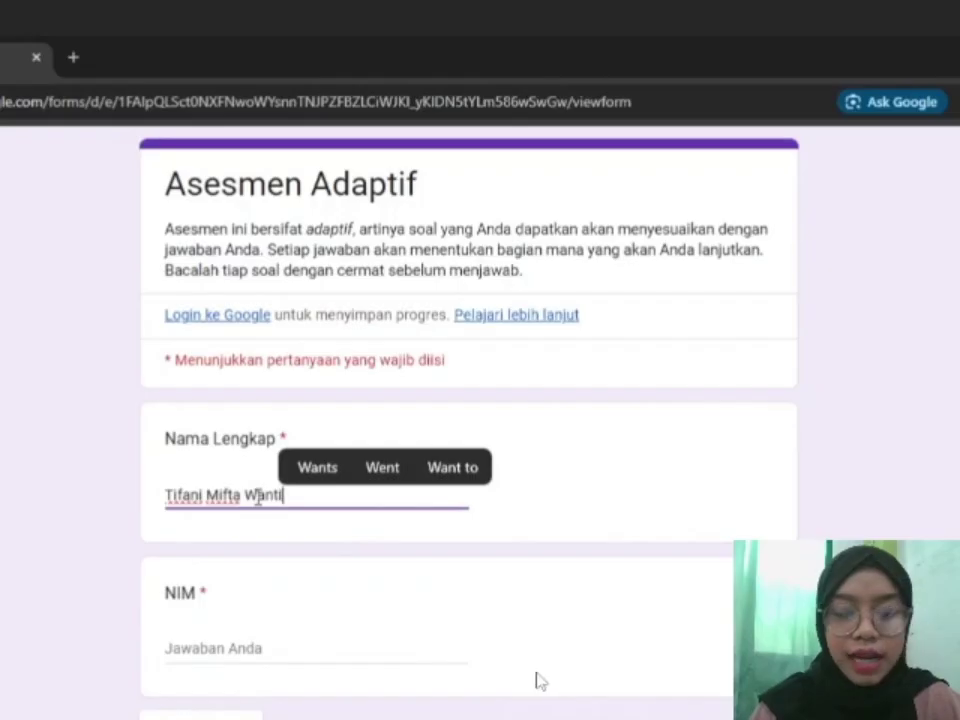
{"action": "key", "text": "Tab"}
{"action": "type", "text": "0535353535"}
{"action": "key", "text": "Return"}
Answer Level 1 with the internet-based definition and managing the learning process.
{"action": "left_click", "coordinate": [185, 545]}
{"action": "scroll", "coordinate": [195, 568], "scroll_direction": "down", "scroll_amount": 1}
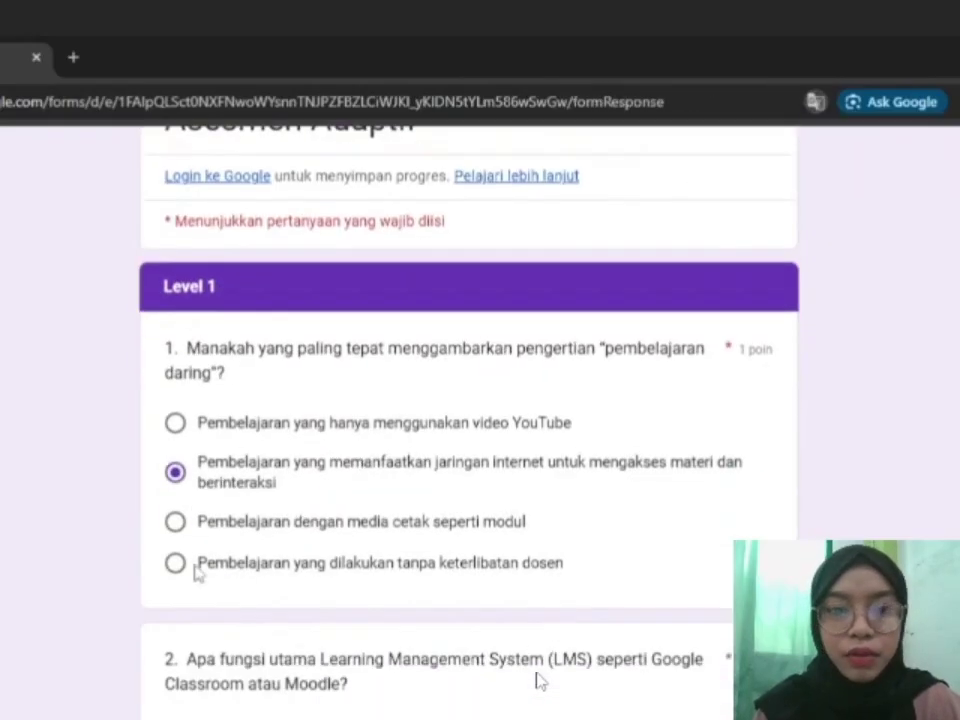
{"action": "scroll", "coordinate": [200, 640], "scroll_direction": "down", "scroll_amount": 2}
{"action": "left_click", "coordinate": [190, 633]}
{"action": "left_click", "coordinate": [215, 668]}
{"action": "scroll", "coordinate": [205, 625], "scroll_direction": "down", "scroll_amount": 4}
{"action": "left_click", "coordinate": [306, 664]}
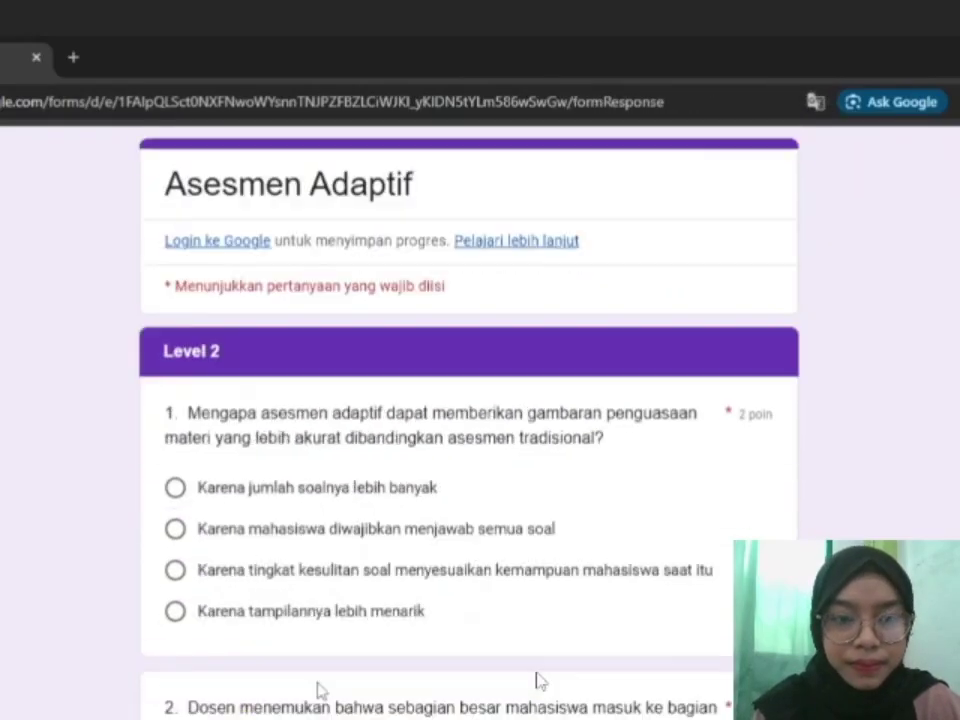
Answer the three Level 2 questions, including the one about remedial students.
{"action": "left_click", "coordinate": [176, 570]}
{"action": "scroll", "coordinate": [176, 570], "scroll_direction": "down", "scroll_amount": 2}
{"action": "left_click", "coordinate": [176, 658]}
{"action": "scroll", "coordinate": [176, 639], "scroll_direction": "down", "scroll_amount": 3}
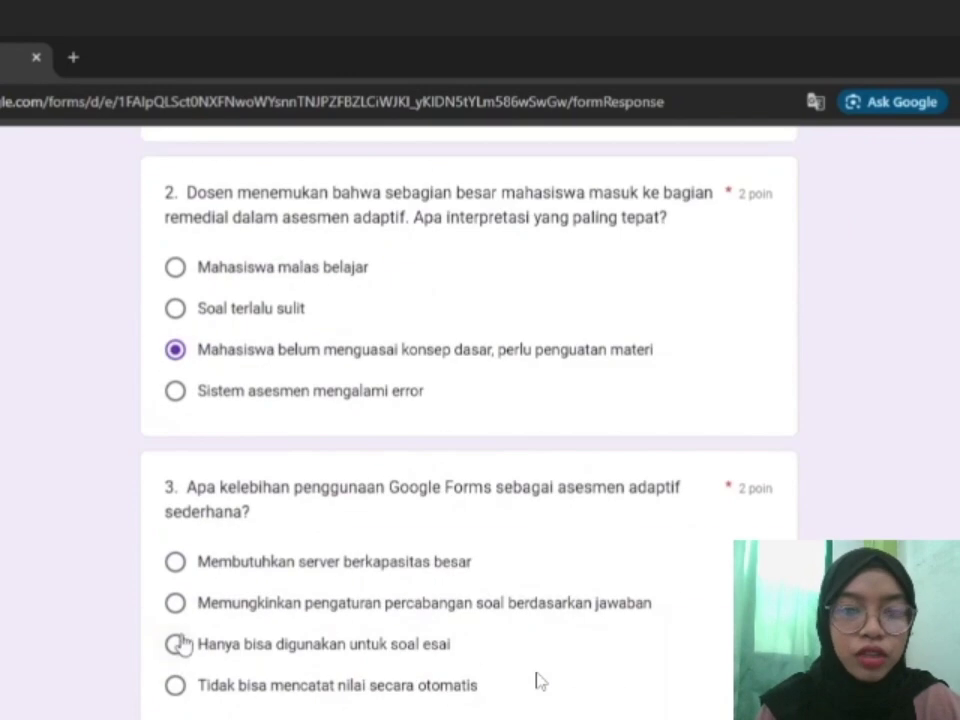
{"action": "left_click", "coordinate": [176, 600]}
{"action": "scroll", "coordinate": [306, 570], "scroll_direction": "down", "scroll_amount": 2}
{"action": "left_click", "coordinate": [315, 545]}
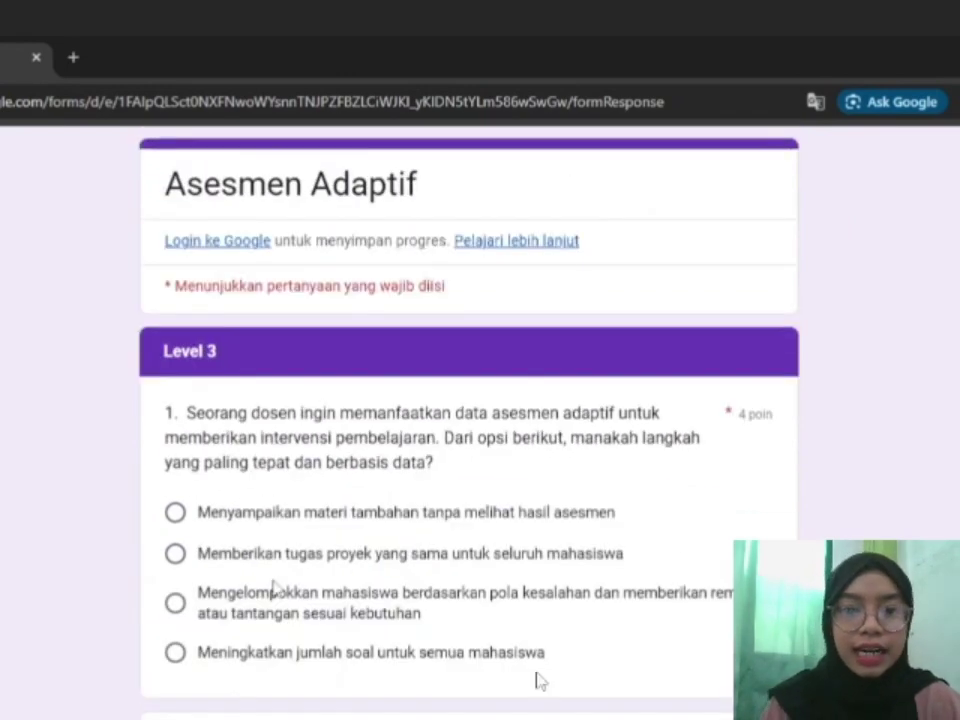
Answer Level 3 with grouping by errors, logical branching and differentiated plans, then submit.
{"action": "left_click", "coordinate": [272, 590]}
{"action": "scroll", "coordinate": [186, 542], "scroll_direction": "down", "scroll_amount": 2}
{"action": "left_click", "coordinate": [178, 548]}
{"action": "scroll", "coordinate": [214, 628], "scroll_direction": "down", "scroll_amount": 3}
{"action": "left_click", "coordinate": [180, 592]}
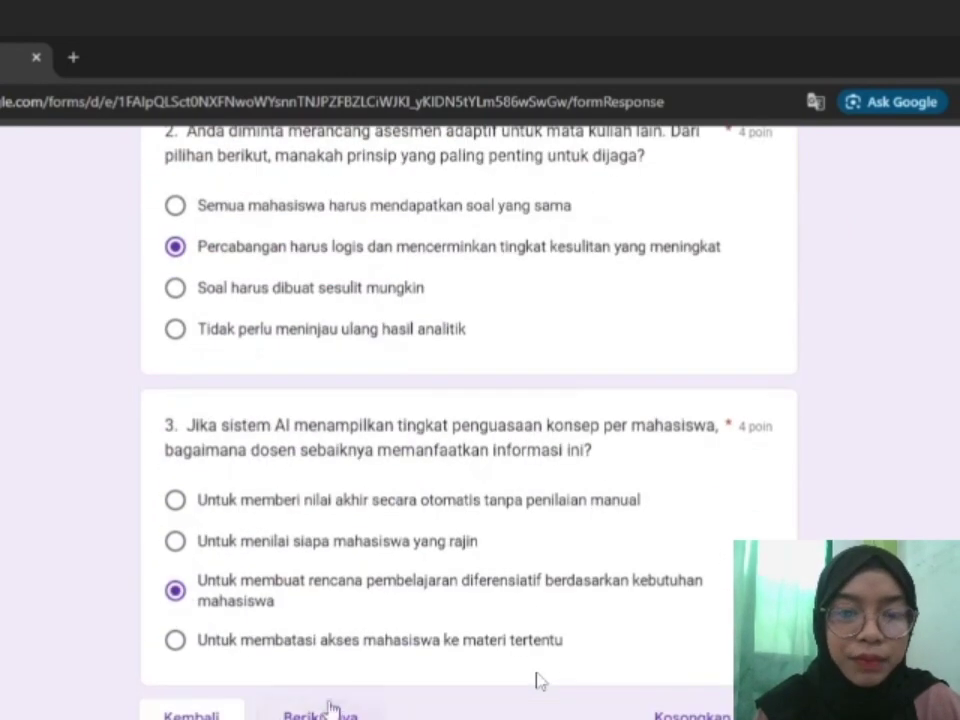
{"action": "left_click", "coordinate": [330, 708]}
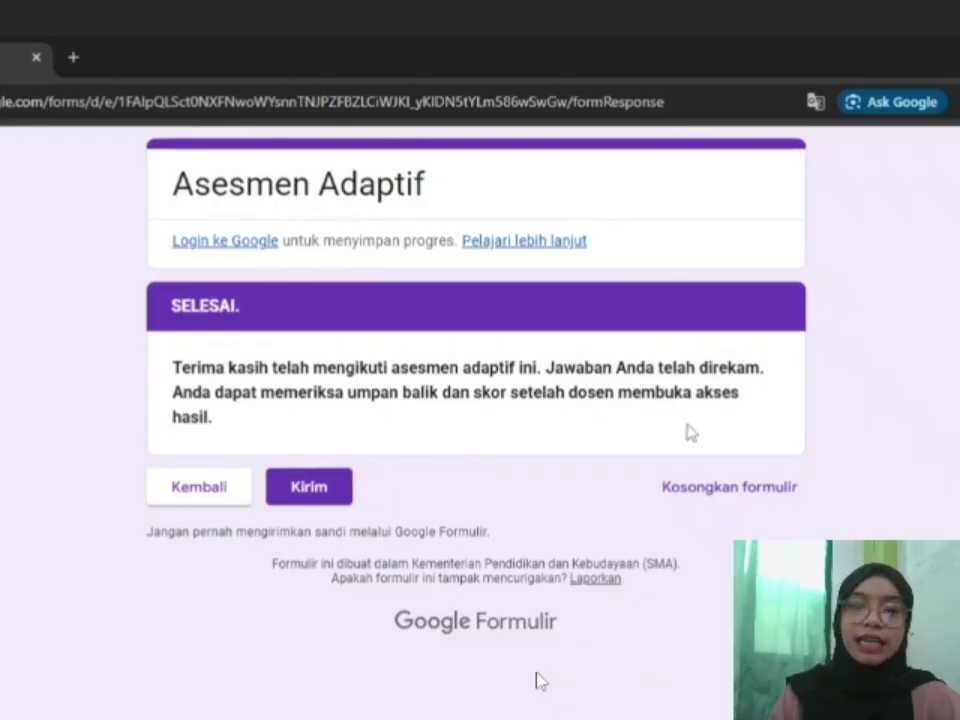
{"action": "left_click", "coordinate": [298, 495]}
Review the scored response in a new tab, then open another new browser tab.
{"action": "left_click", "coordinate": [285, 300]}
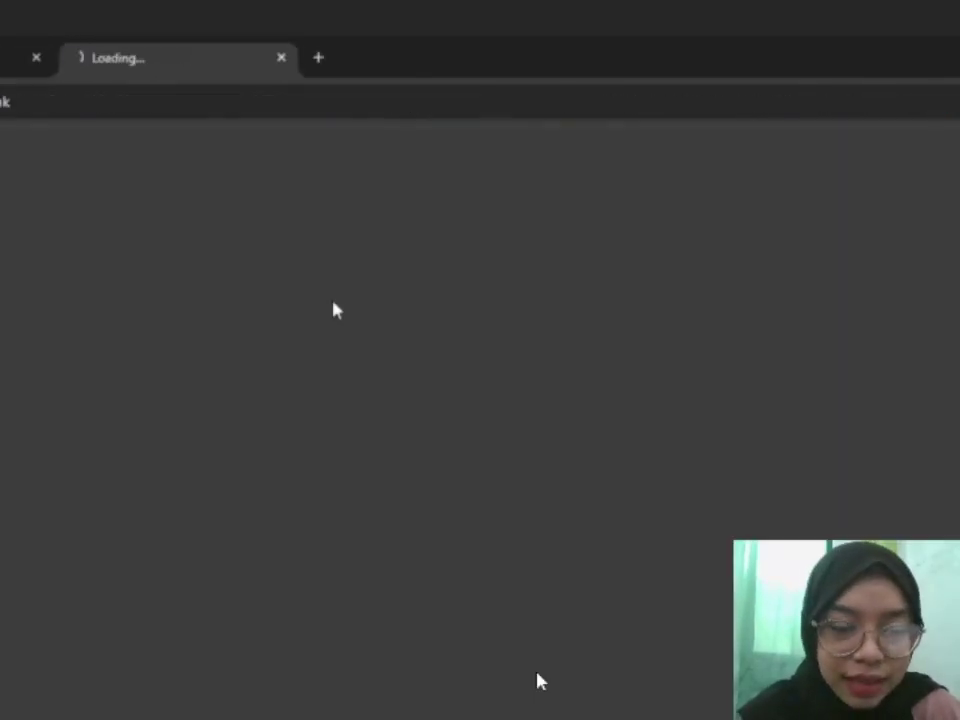
{"action": "scroll", "coordinate": [514, 343], "scroll_direction": "down", "scroll_amount": 20}
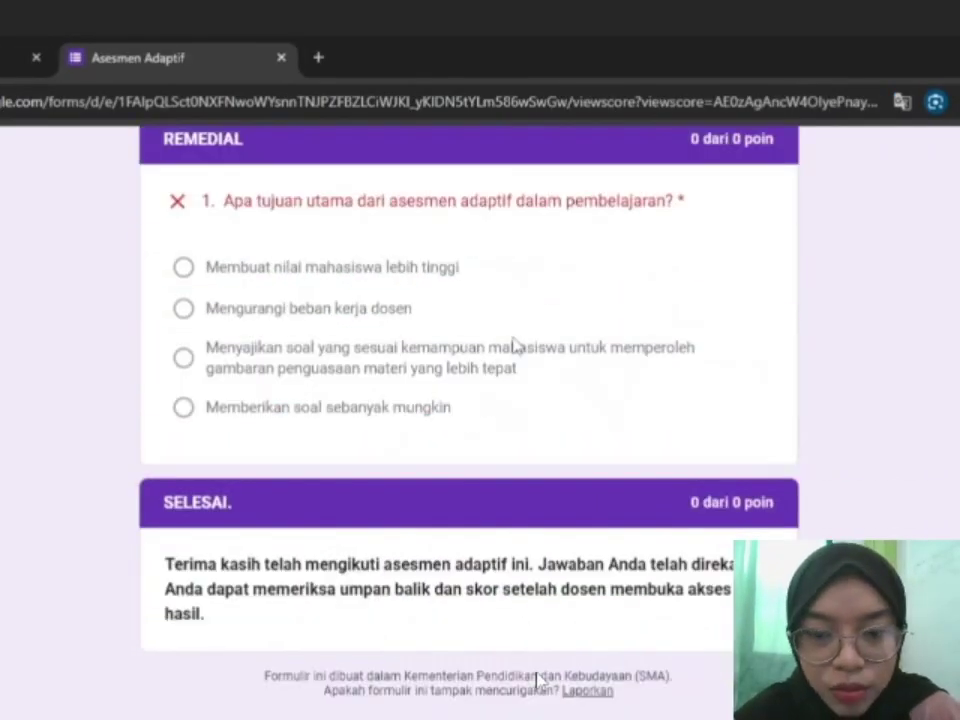
{"action": "scroll", "coordinate": [514, 343], "scroll_direction": "up", "scroll_amount": 4}
{"action": "scroll", "coordinate": [500, 300], "scroll_direction": "down", "scroll_amount": 2}
{"action": "key", "text": "ctrl+t"}
Load the Asesmen Adaptif form from the pasted link and enter the student's full name and student number.
{"action": "type", "text": "https://docs.google.com/forms/d/e/1FAIpQLSct0NXFNwoWYsnnTNJPZFBZLCiWJKI_yKIDN5tYLm586wSwGw/viewform?usp=dialog"}
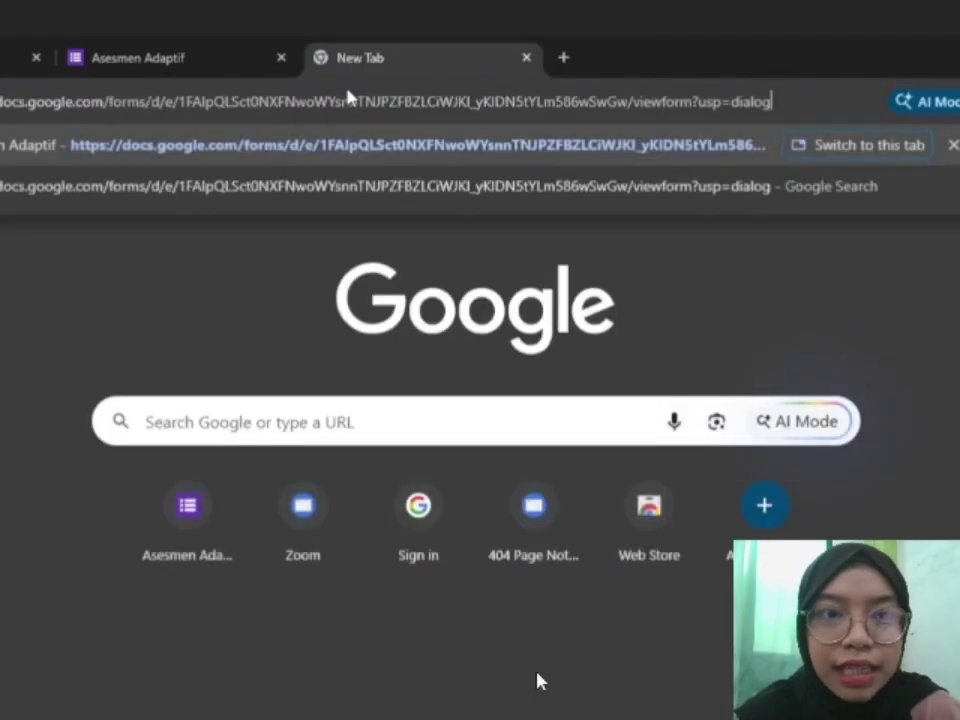
{"action": "key", "text": "Return"}
{"action": "left_click", "coordinate": [296, 396]}
{"action": "type", "text": "Tifani"}
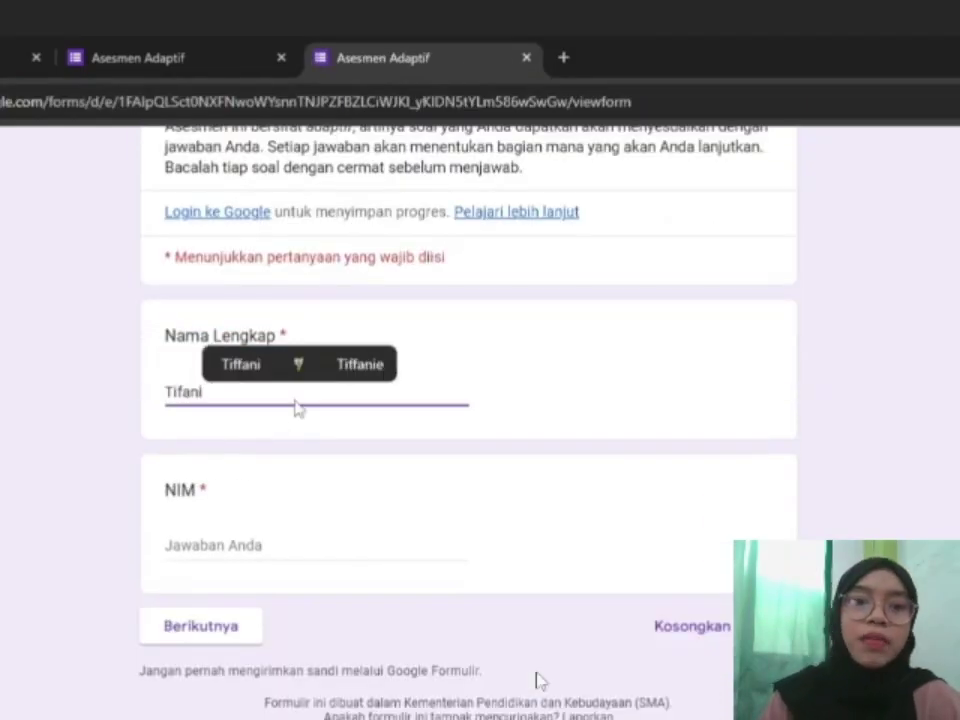
{"action": "left_click", "coordinate": [253, 543]}
{"action": "type", "text": "053535353"}
Answer the three Level 1 questions, choosing Artificial Intelligence (AI) for question 3.
{"action": "left_click", "coordinate": [210, 626]}
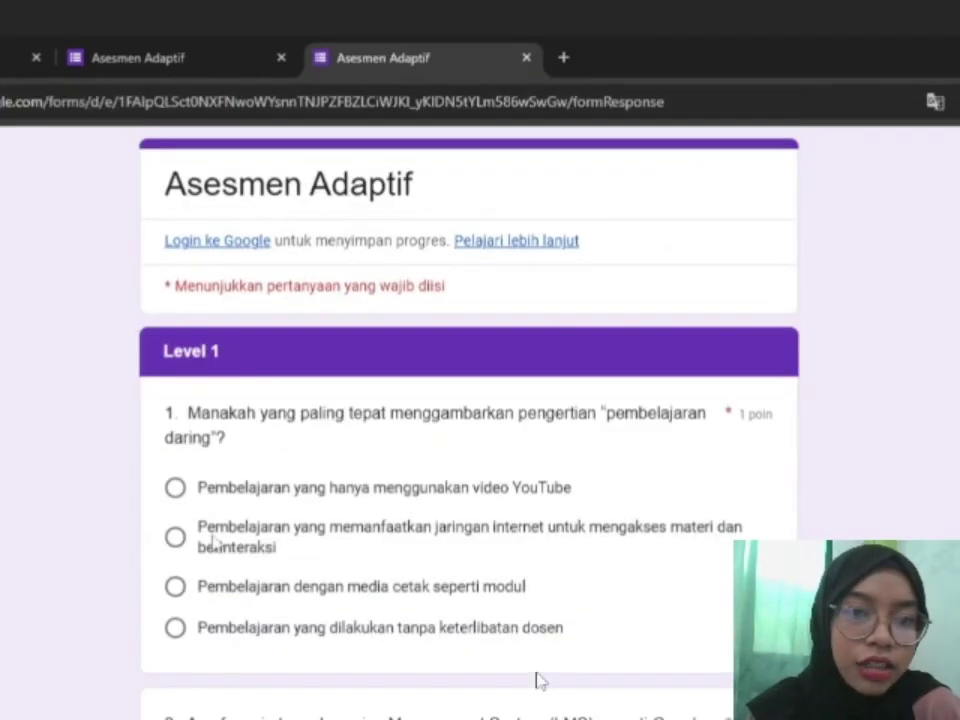
{"action": "left_click", "coordinate": [208, 538]}
{"action": "scroll", "coordinate": [205, 555], "scroll_direction": "down", "scroll_amount": 3}
{"action": "left_click", "coordinate": [197, 572]}
{"action": "scroll", "coordinate": [200, 590], "scroll_direction": "down", "scroll_amount": 3}
{"action": "left_click", "coordinate": [230, 562]}
{"action": "scroll", "coordinate": [300, 640], "scroll_direction": "down", "scroll_amount": 1}
{"action": "left_click", "coordinate": [310, 678]}
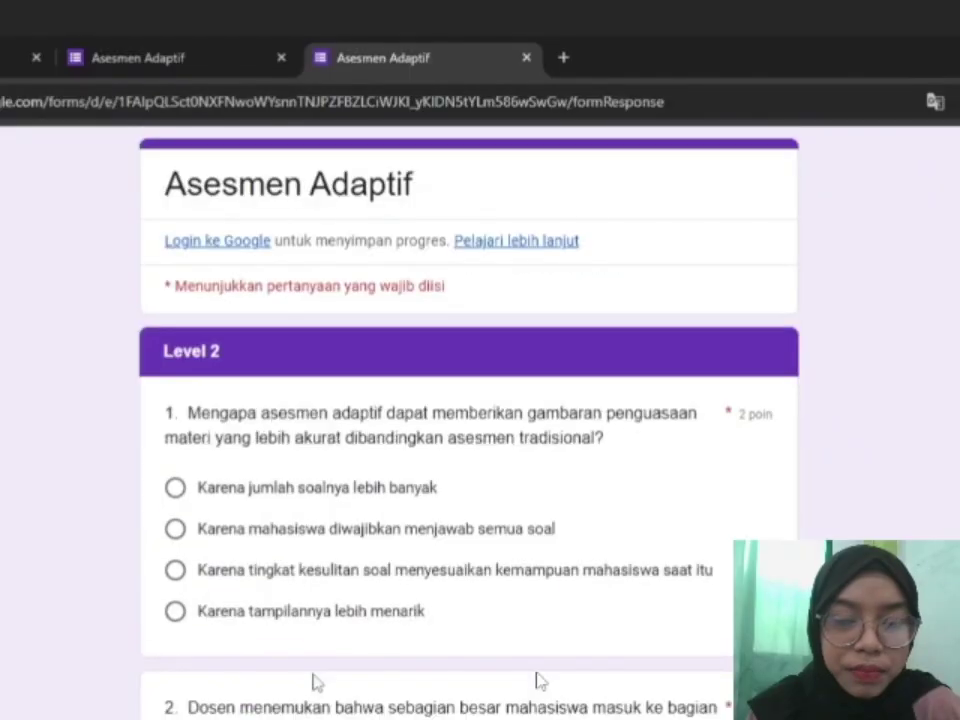
Answer the three Level 2 questions.
{"action": "left_click", "coordinate": [235, 578]}
{"action": "scroll", "coordinate": [220, 620], "scroll_direction": "down", "scroll_amount": 2}
{"action": "left_click", "coordinate": [212, 655]}
{"action": "scroll", "coordinate": [240, 660], "scroll_direction": "down", "scroll_amount": 4}
{"action": "left_click", "coordinate": [300, 499]}
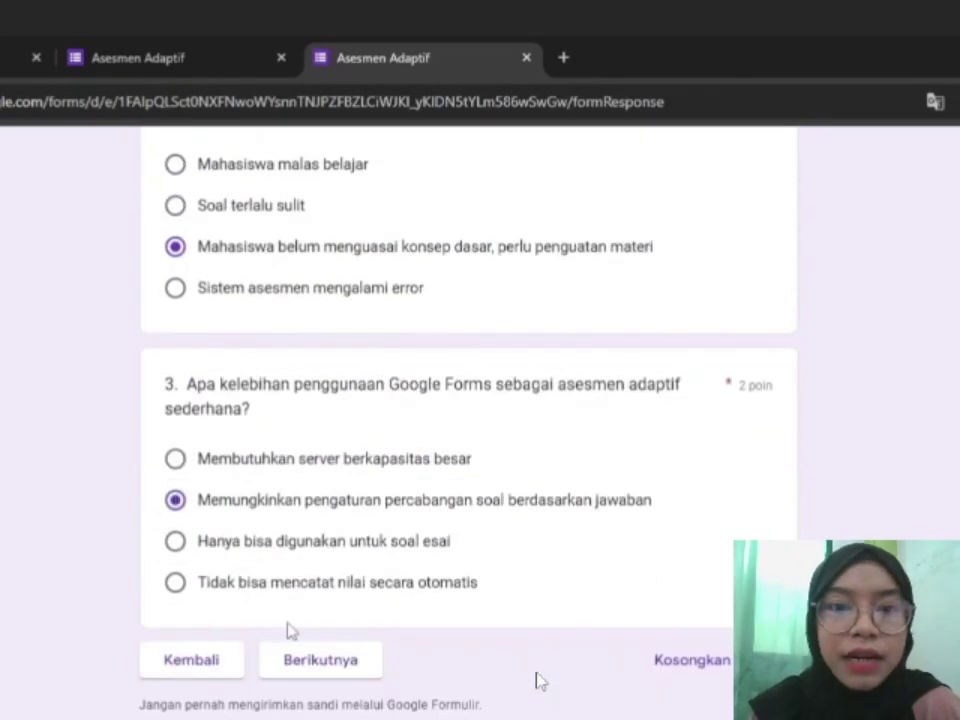
{"action": "left_click", "coordinate": [322, 660]}
Answer Level 3 question 2 with logical branching and continue to the Remedial section.
{"action": "scroll", "coordinate": [230, 606], "scroll_direction": "down", "scroll_amount": 3}
{"action": "left_click", "coordinate": [240, 604]}
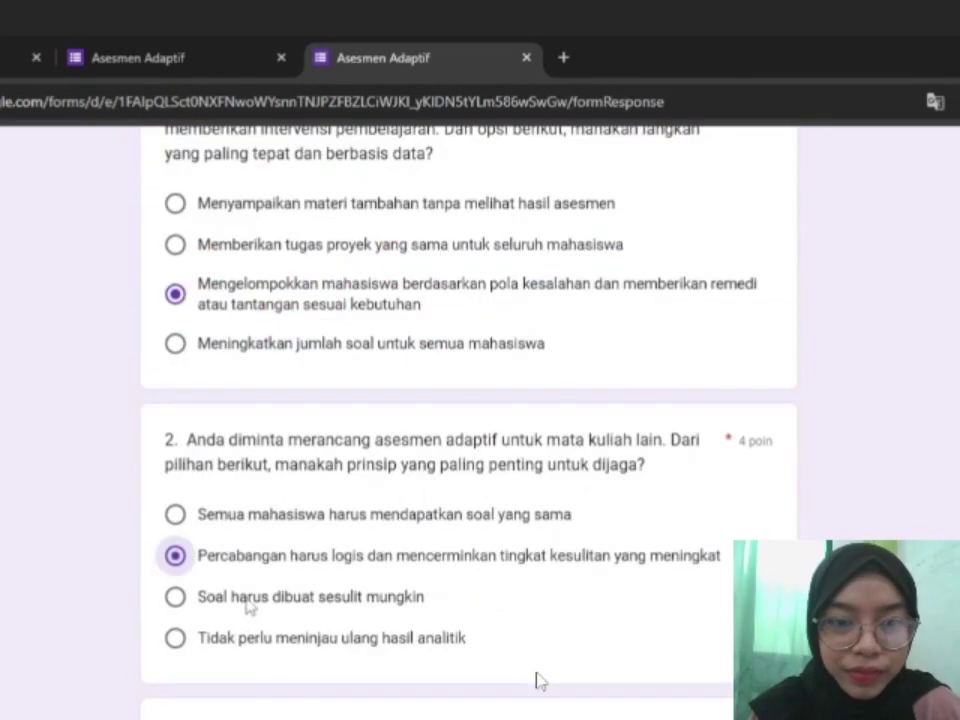
{"action": "scroll", "coordinate": [220, 500], "scroll_direction": "down", "scroll_amount": 4}
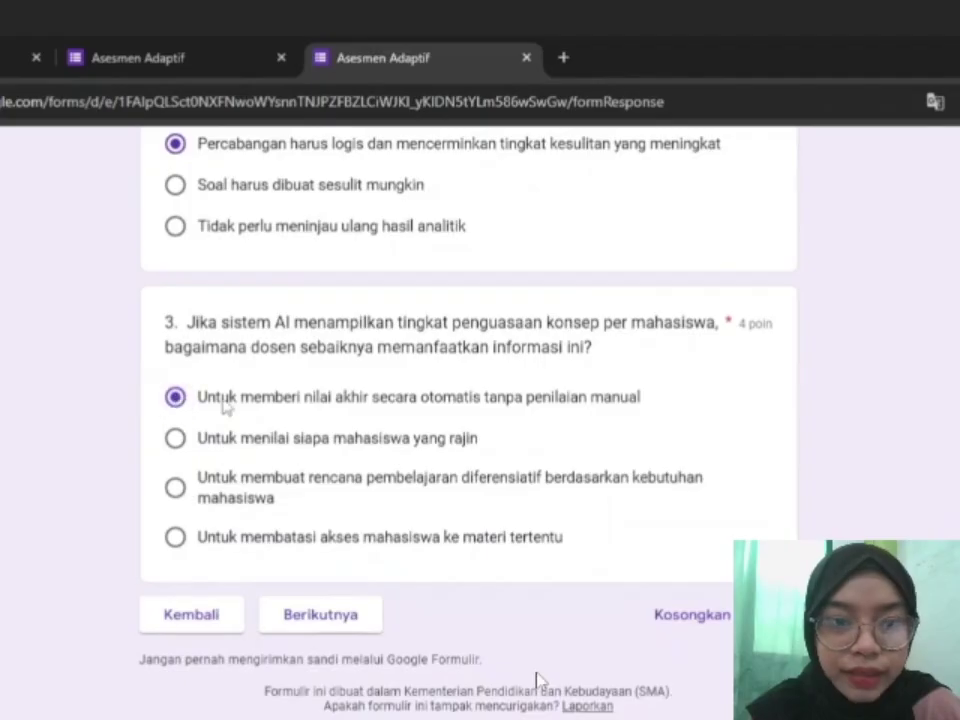
{"action": "left_click", "coordinate": [313, 612]}
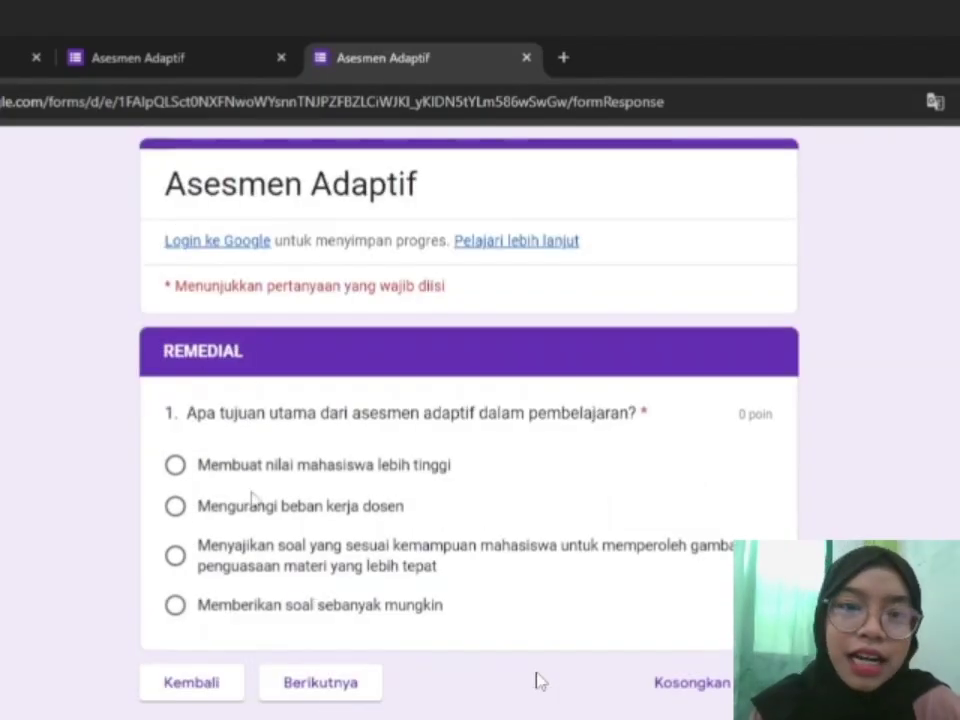
Submit the responses, review the 17/21 score, and return to the Classroom window.
{"action": "left_click", "coordinate": [318, 685]}
{"action": "left_click", "coordinate": [309, 486]}
{"action": "left_click", "coordinate": [285, 302]}
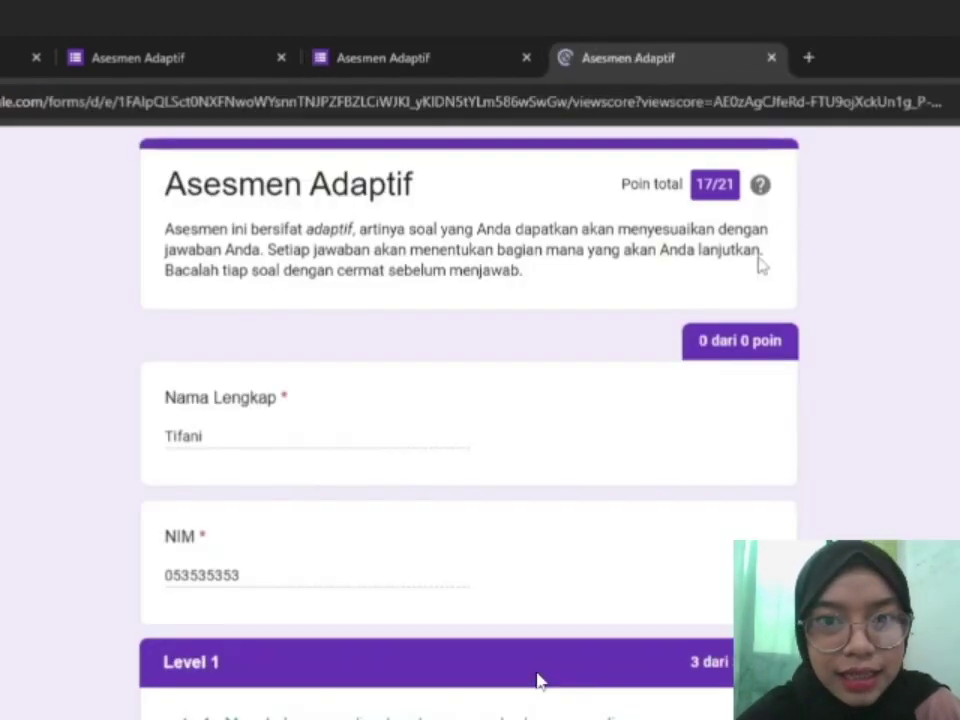
{"action": "scroll", "coordinate": [690, 362], "scroll_direction": "down", "scroll_amount": 15}
{"action": "scroll", "coordinate": [690, 373], "scroll_direction": "up", "scroll_amount": 2}
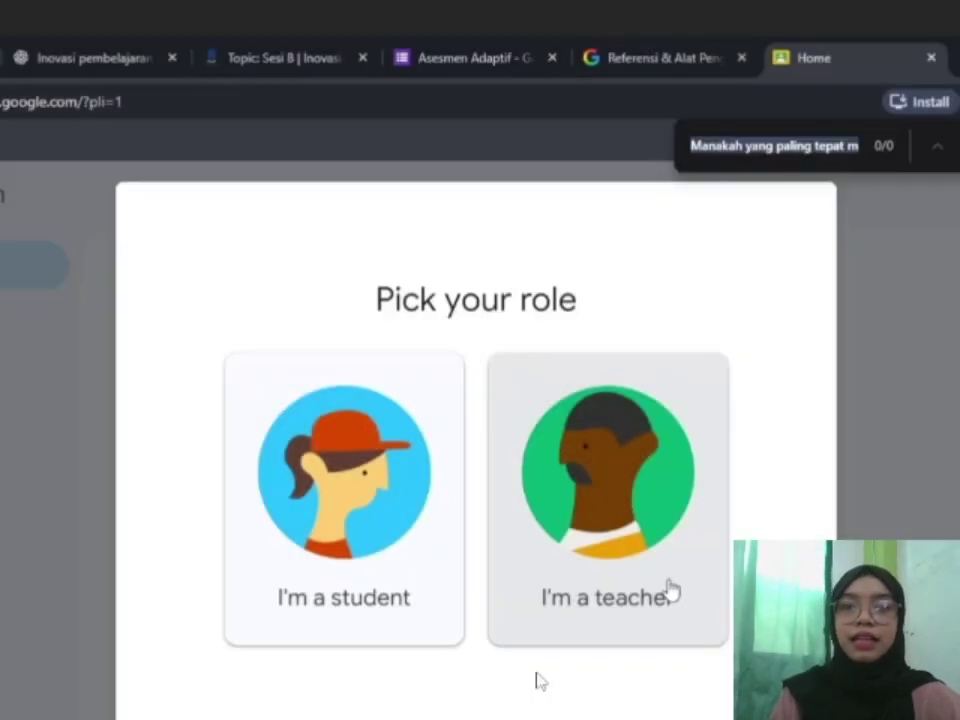
{"action": "left_click", "coordinate": [666, 589]}
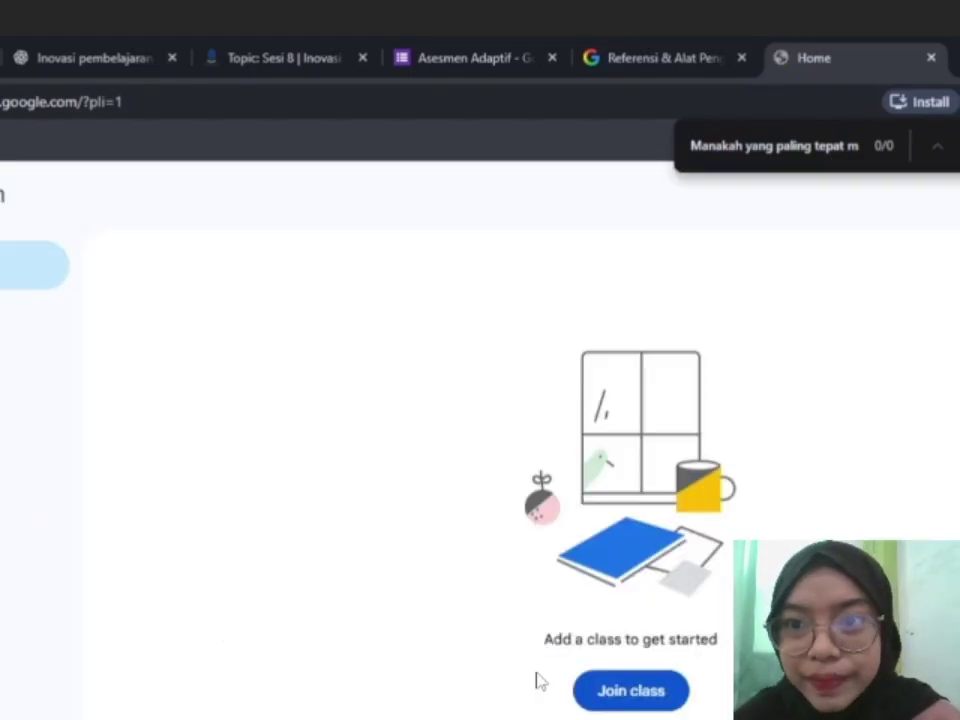
As a teacher, create the class 'Kelas Uji Coba Asesmen Adaptif'.
{"action": "key", "text": "Escape"}
{"action": "left_click", "coordinate": [958, 195]}
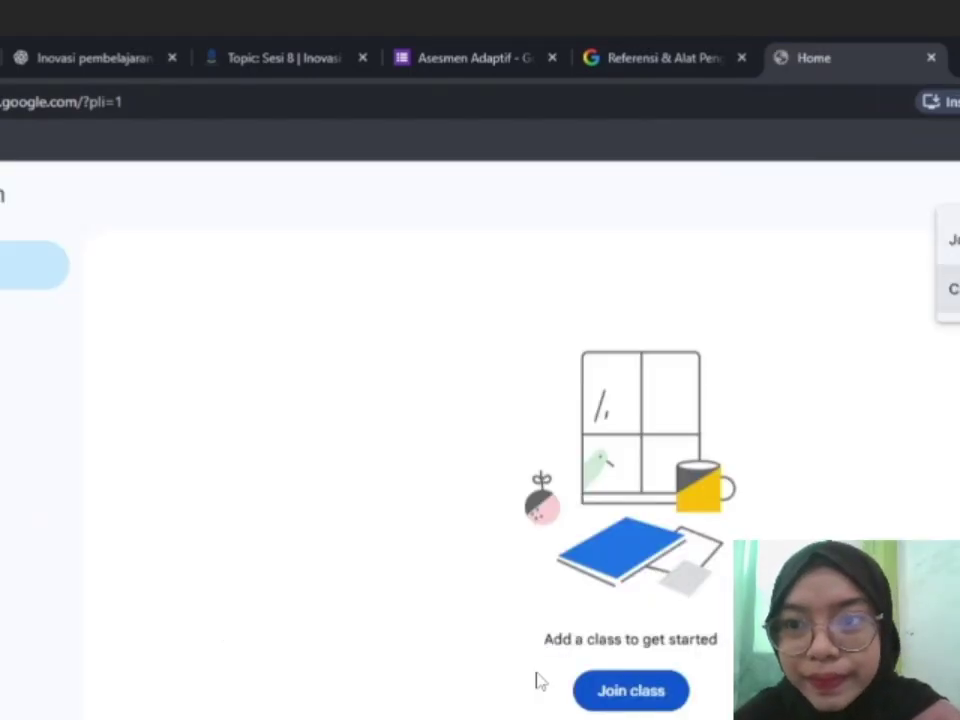
{"action": "left_click", "coordinate": [954, 289]}
{"action": "type", "text": "Kelas Uji C"}
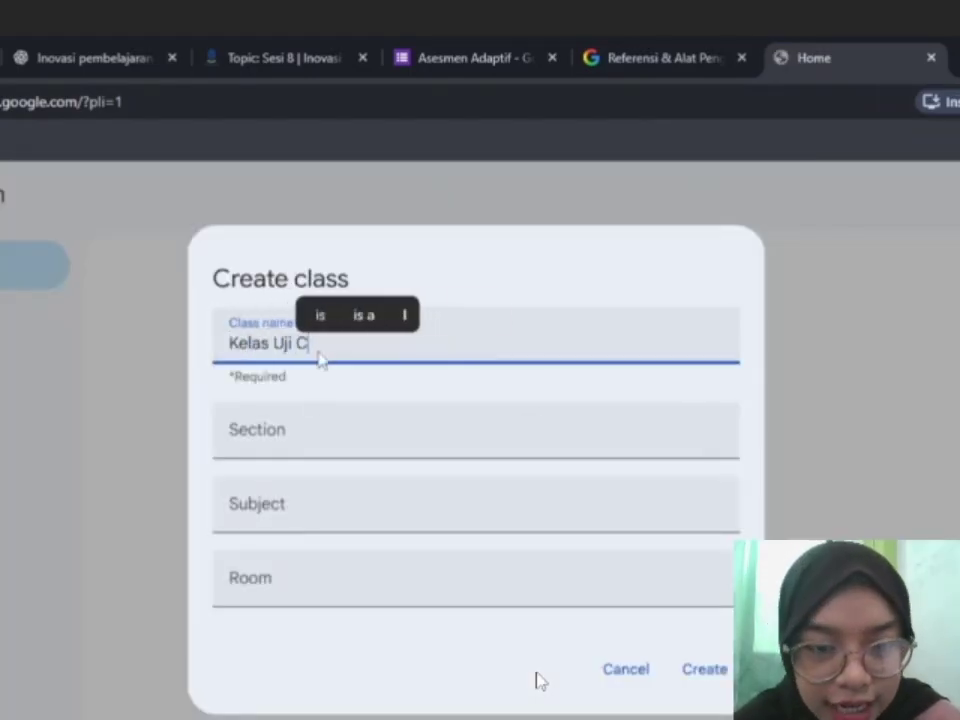
{"action": "type", "text": "oba Asesmen Adaptif"}
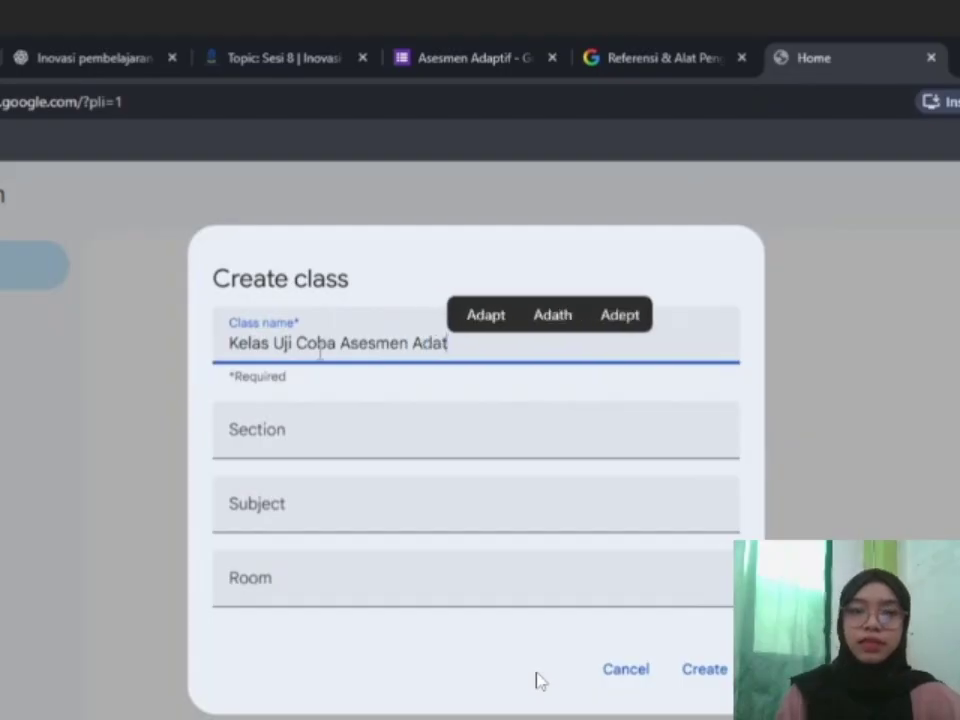
{"action": "left_click", "coordinate": [403, 437]}
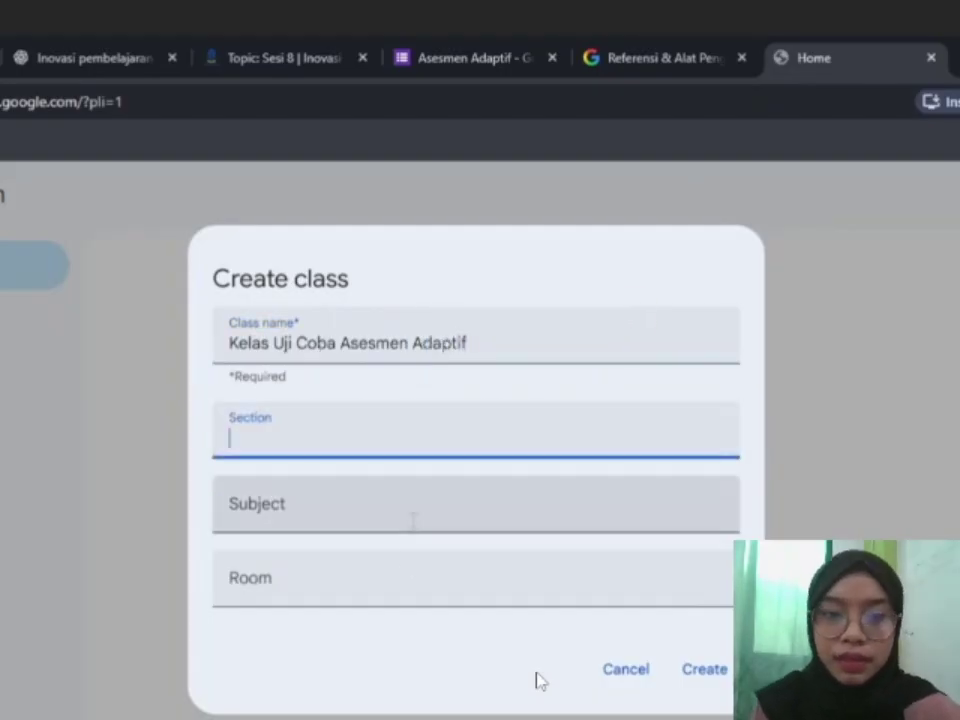
{"action": "left_click", "coordinate": [700, 670]}
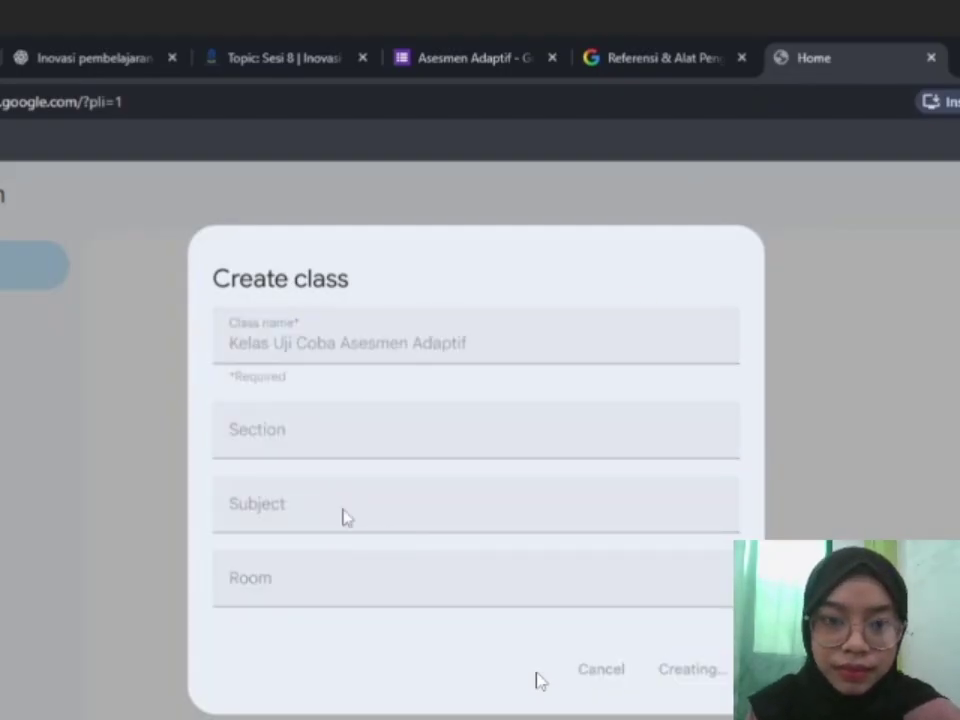
Dismiss the Gemini announcement and show the class's People page.
{"action": "left_click", "coordinate": [662, 672]}
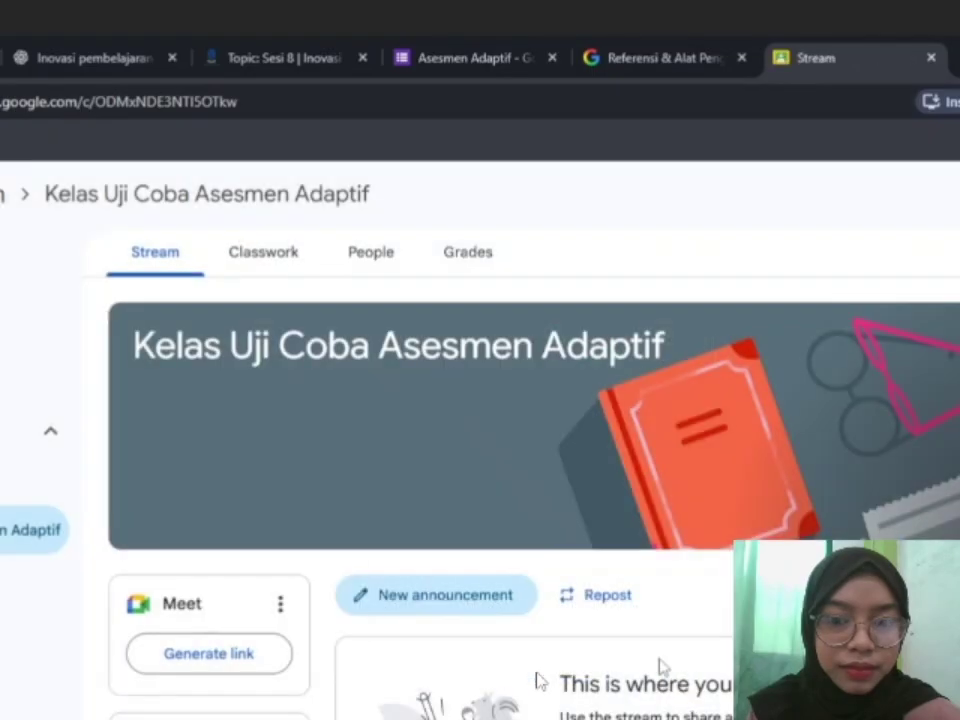
{"action": "scroll", "coordinate": [634, 606], "scroll_direction": "down", "scroll_amount": 3}
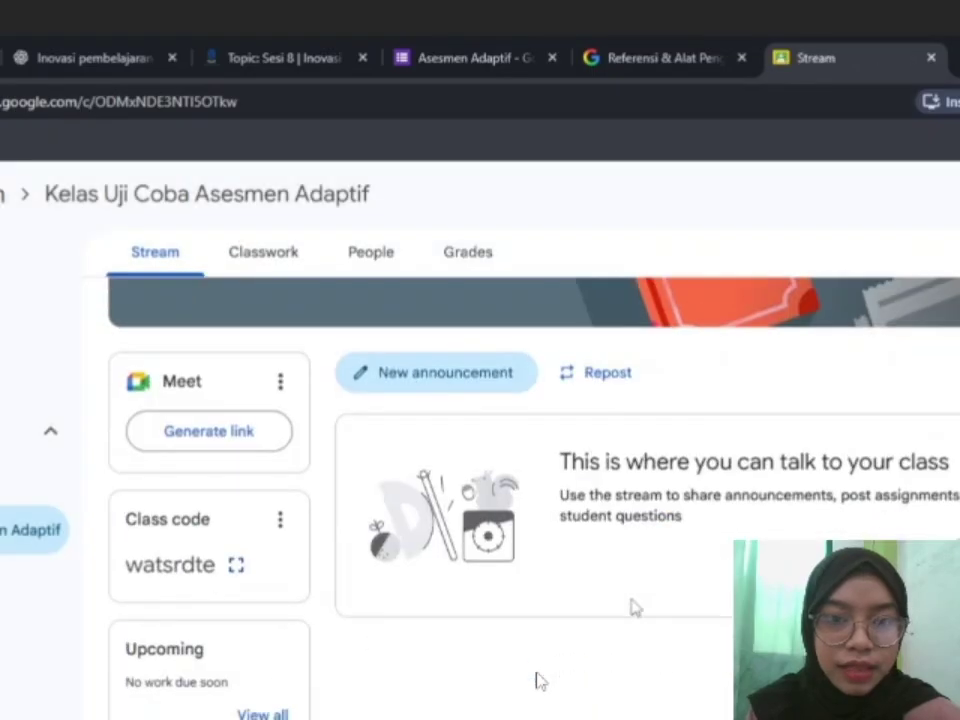
{"action": "left_click", "coordinate": [338, 272]}
Invite two students to the class, then go to the Classwork page.
{"action": "scroll", "coordinate": [540, 680], "scroll_direction": "down", "scroll_amount": 1}
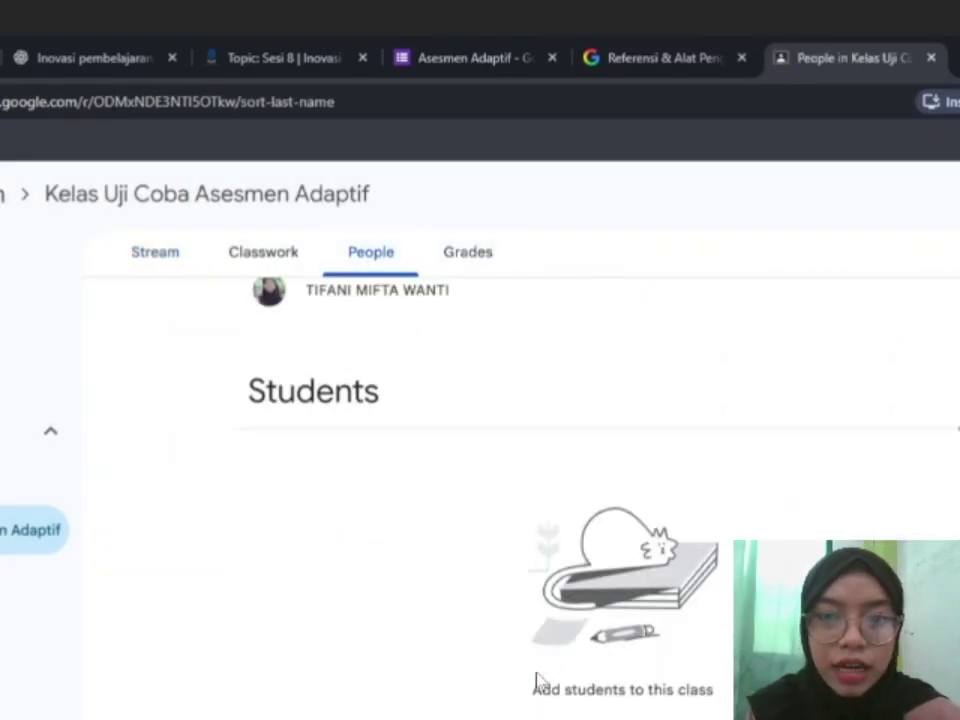
{"action": "left_click", "coordinate": [540, 684]}
{"action": "scroll", "coordinate": [476, 606], "scroll_direction": "down", "scroll_amount": 5}
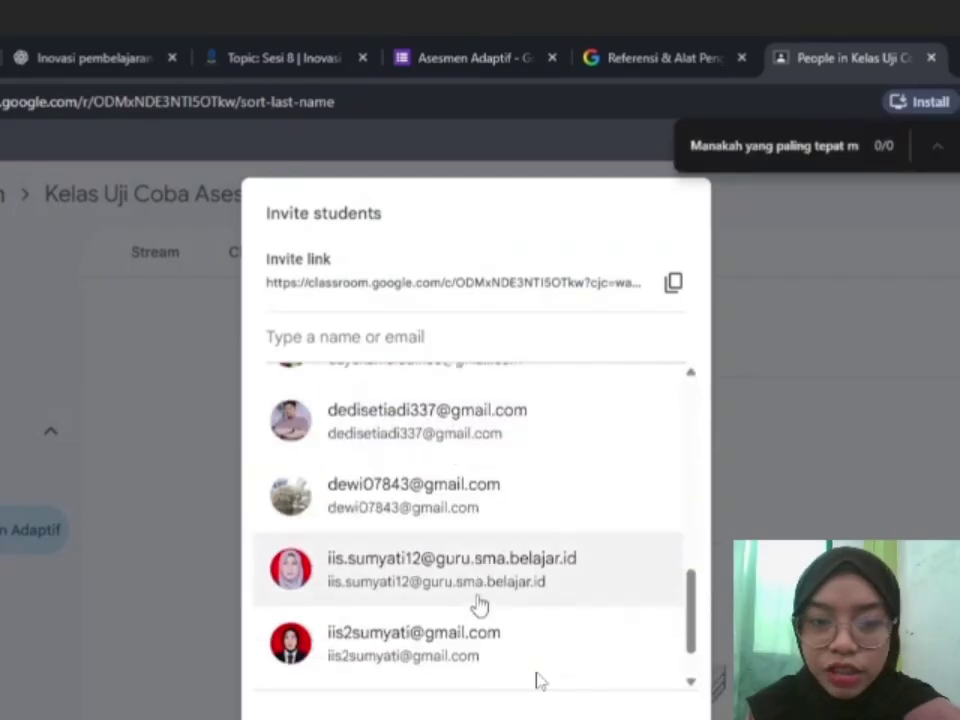
{"action": "left_click", "coordinate": [476, 606]}
{"action": "scroll", "coordinate": [553, 589], "scroll_direction": "down", "scroll_amount": 2}
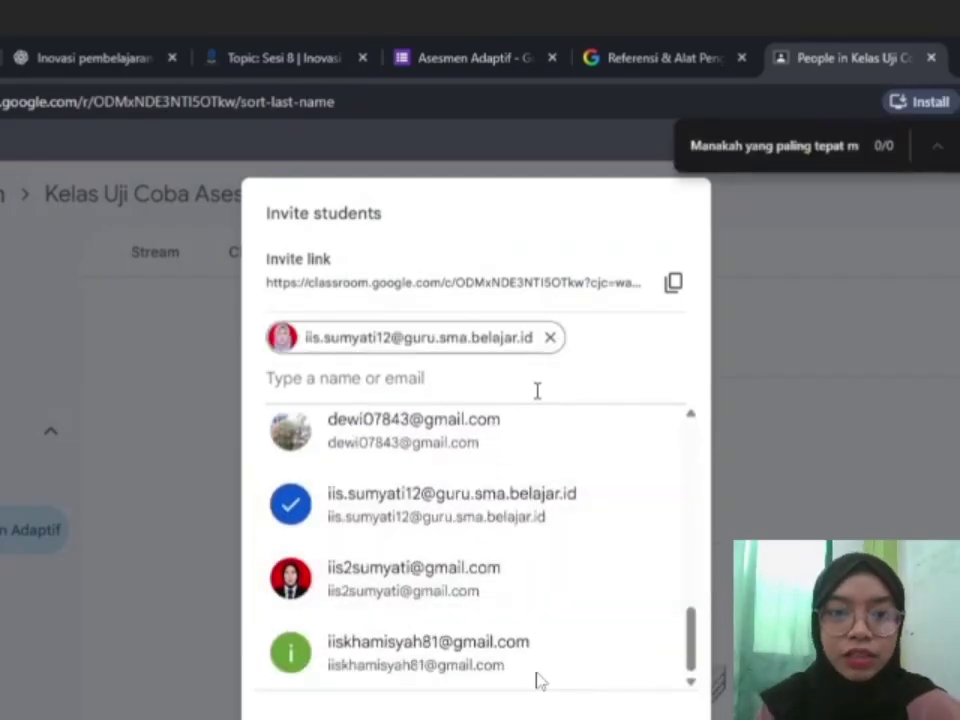
{"action": "type", "text": "re"}
{"action": "left_click", "coordinate": [520, 500]}
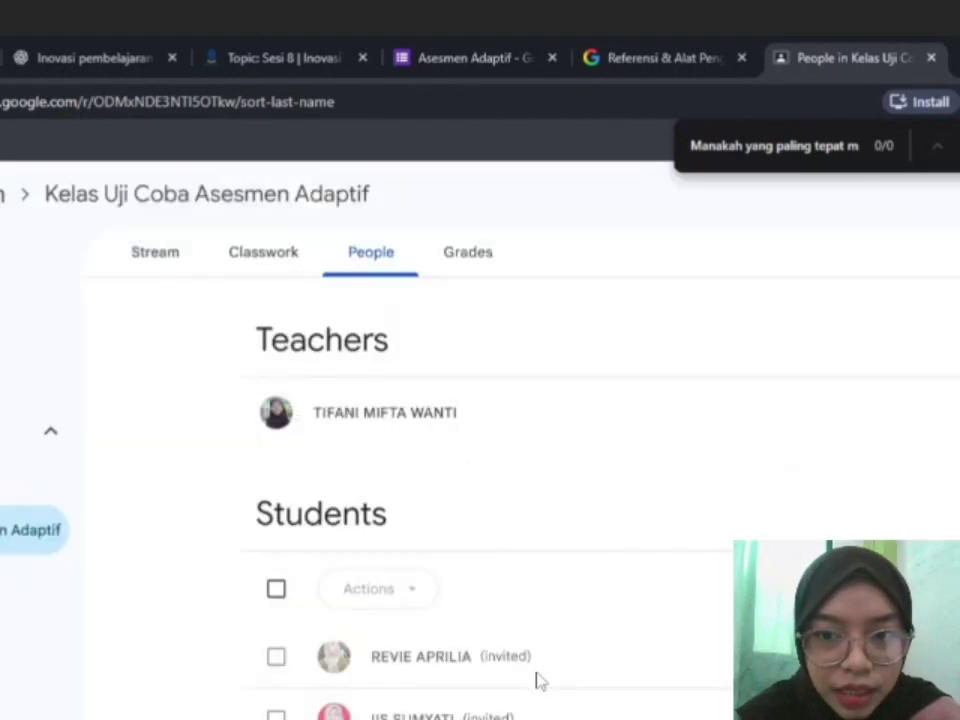
{"action": "key", "text": "Escape"}
{"action": "left_click", "coordinate": [263, 252]}
Start a new quiz assignment and dismiss the rubric conversion notice.
{"action": "left_click", "coordinate": [303, 323]}
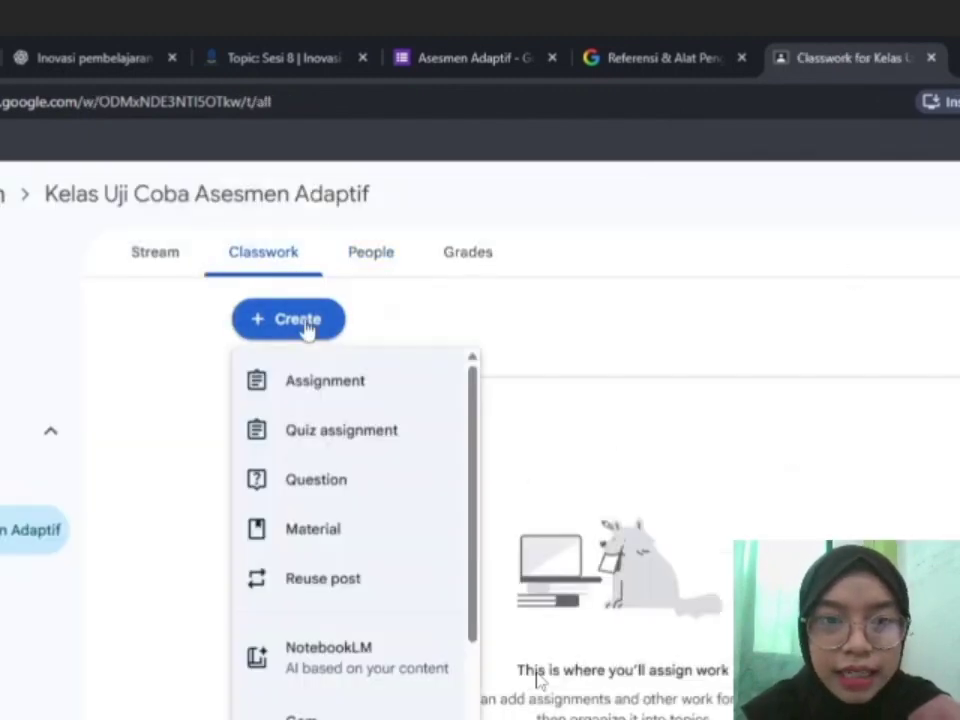
{"action": "scroll", "coordinate": [317, 484], "scroll_direction": "down", "scroll_amount": 2}
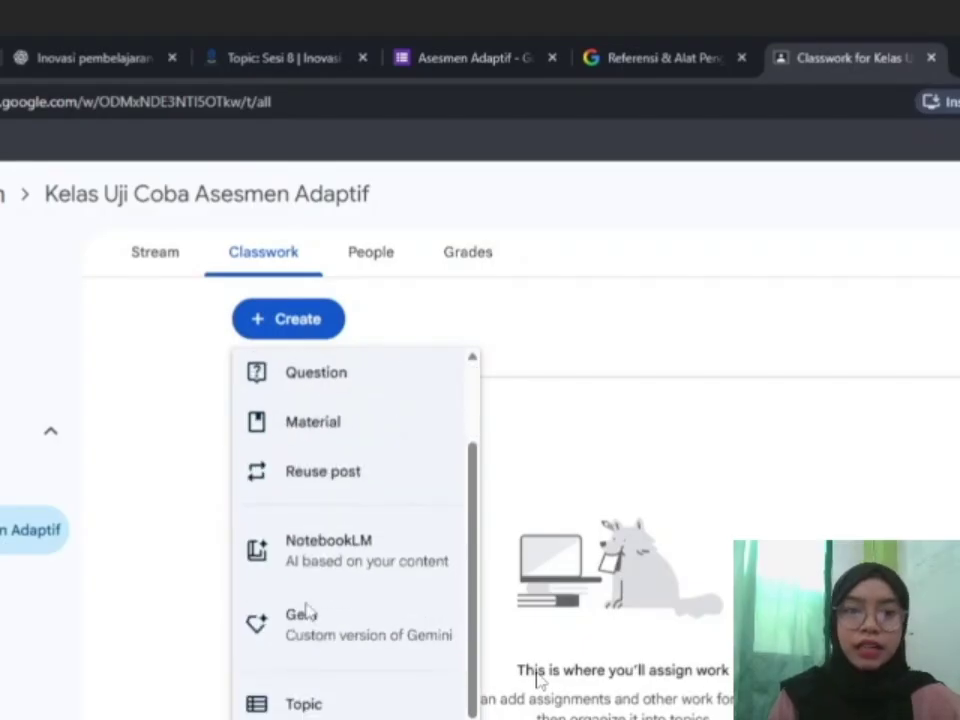
{"action": "scroll", "coordinate": [306, 611], "scroll_direction": "up", "scroll_amount": 2}
{"action": "left_click", "coordinate": [300, 440]}
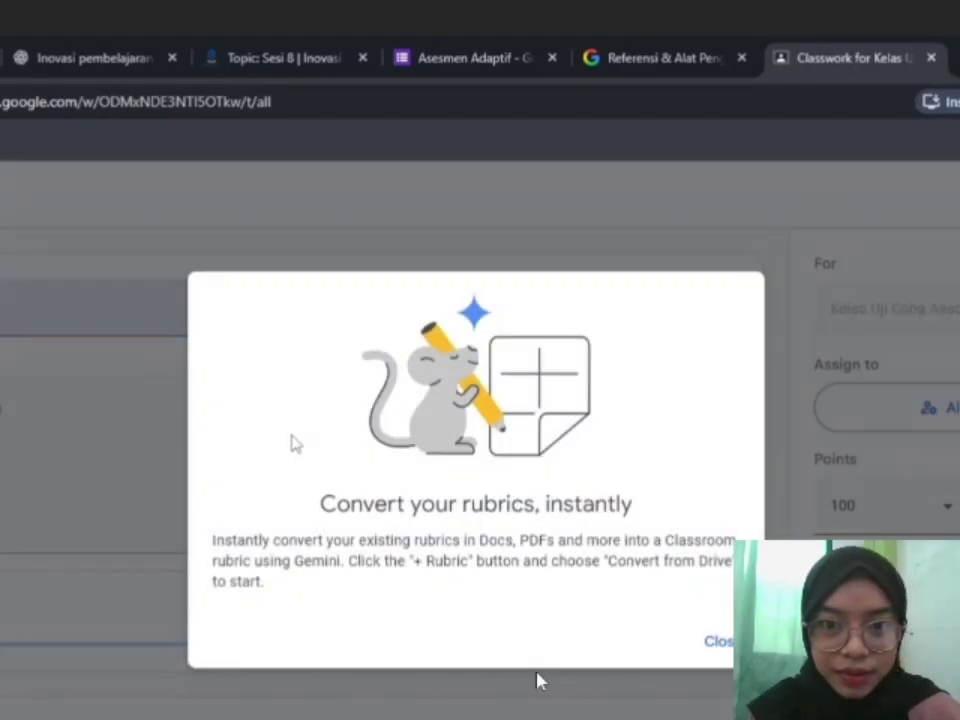
{"action": "left_click", "coordinate": [713, 638]}
Title the assignment 'Asesmen Adap' and add instructions 'Jawablah pertanyaan ber berikut dengan baik dan ber'.
{"action": "scroll", "coordinate": [240, 390], "scroll_direction": "down", "scroll_amount": 2}
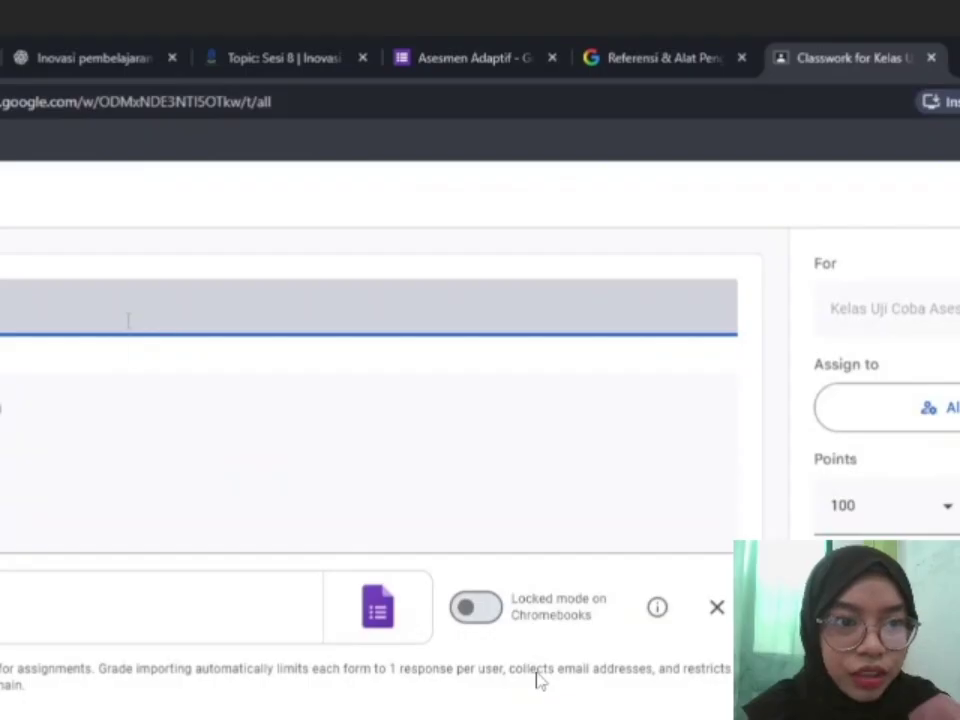
{"action": "type", "text": "Asesmen Adap"}
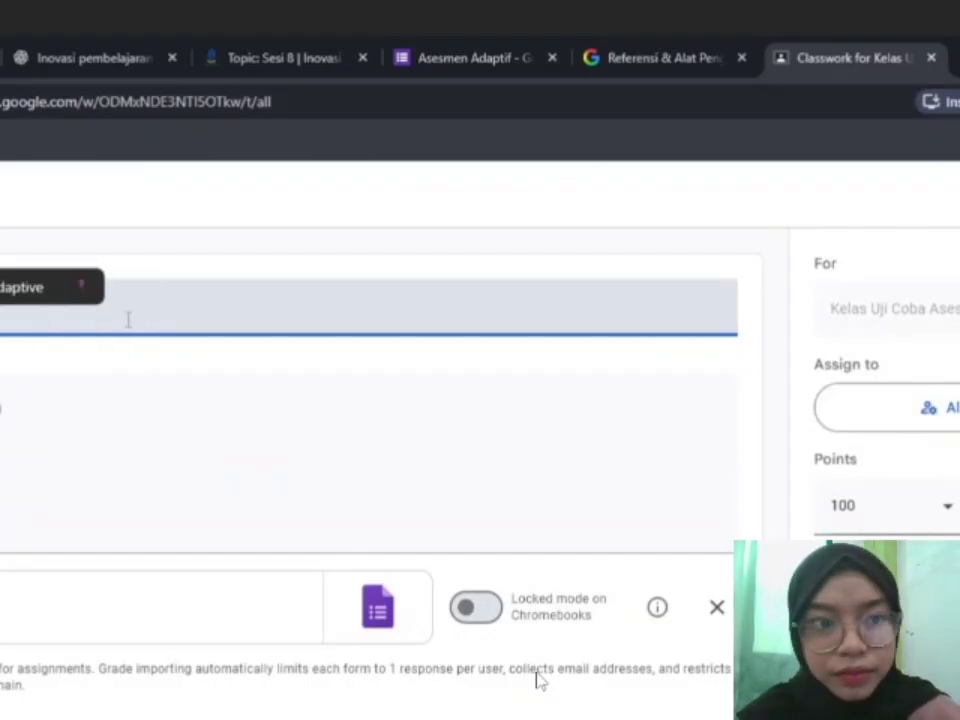
{"action": "left_click", "coordinate": [60, 450]}
{"action": "scroll", "coordinate": [101, 530], "scroll_direction": "down", "scroll_amount": 2}
{"action": "scroll", "coordinate": [101, 450], "scroll_direction": "up", "scroll_amount": 2}
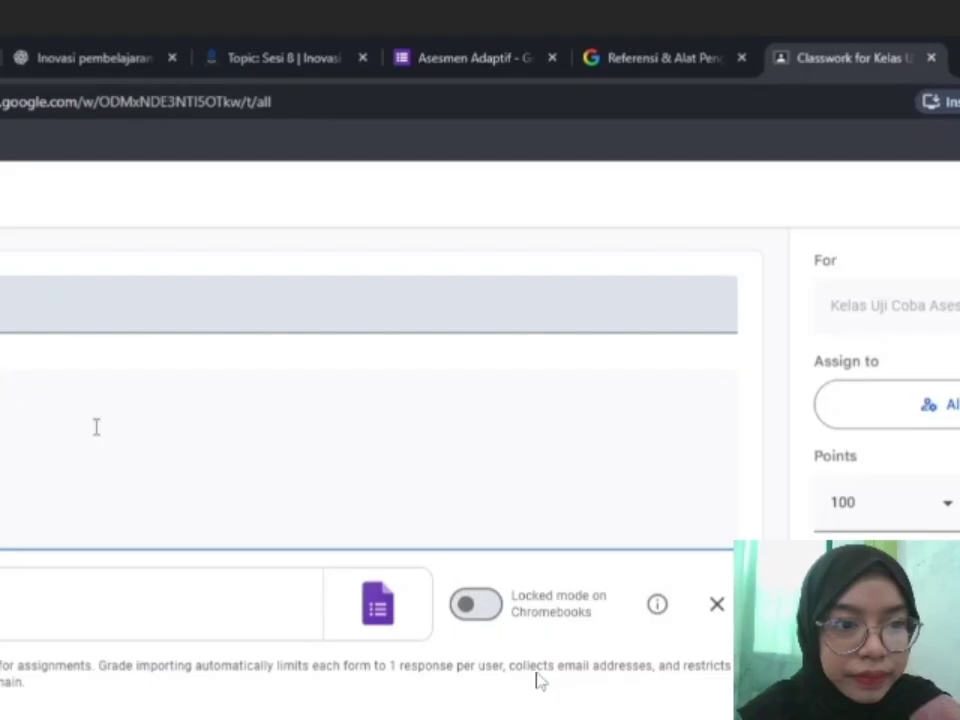
{"action": "type", "text": "Jawablah pertanyaan "}
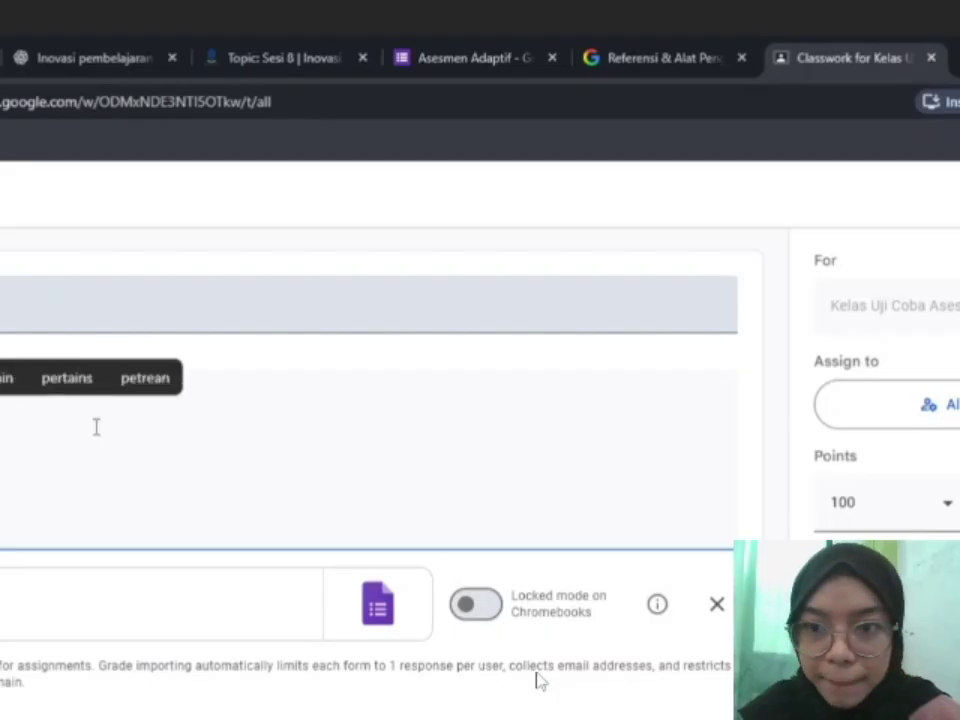
{"action": "type", "text": "ber"}
{"action": "type", "text": " berikut dengan baik dan ber"}
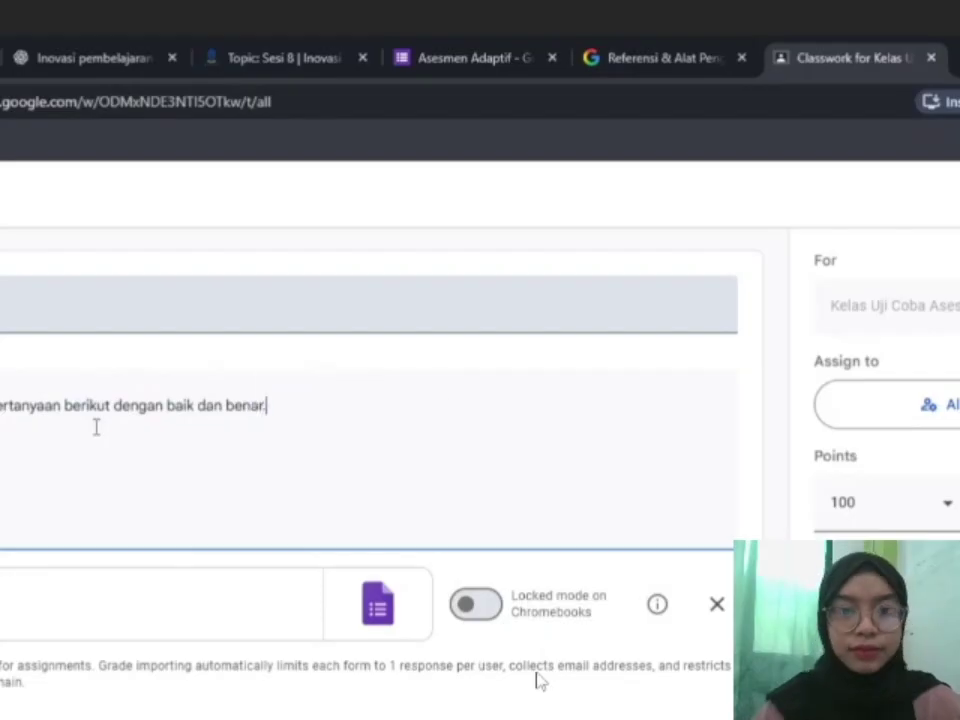
Attach the Asesmen Adaptif form from Drive and remove the blank default quiz form.
{"action": "scroll", "coordinate": [540, 680], "scroll_direction": "down", "scroll_amount": 2}
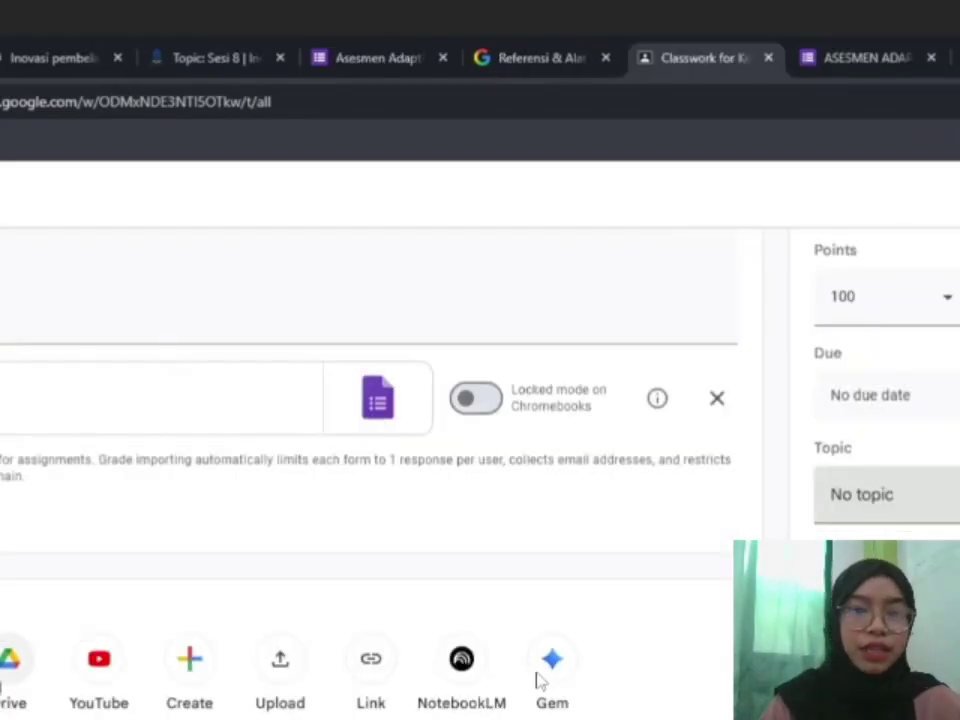
{"action": "left_click", "coordinate": [13, 666]}
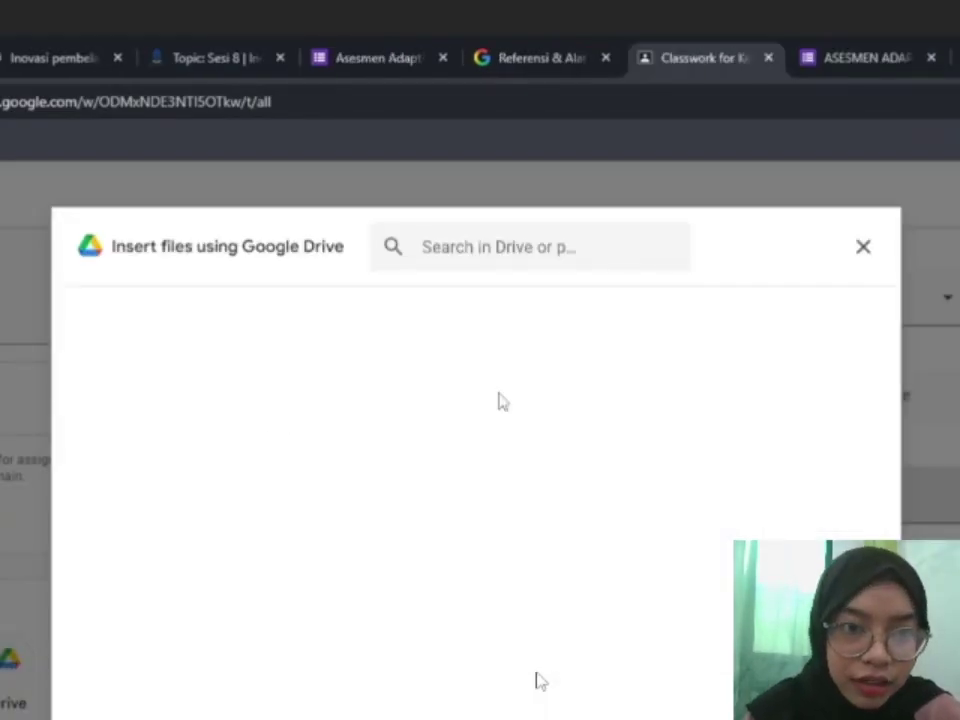
{"action": "double_click", "coordinate": [385, 560]}
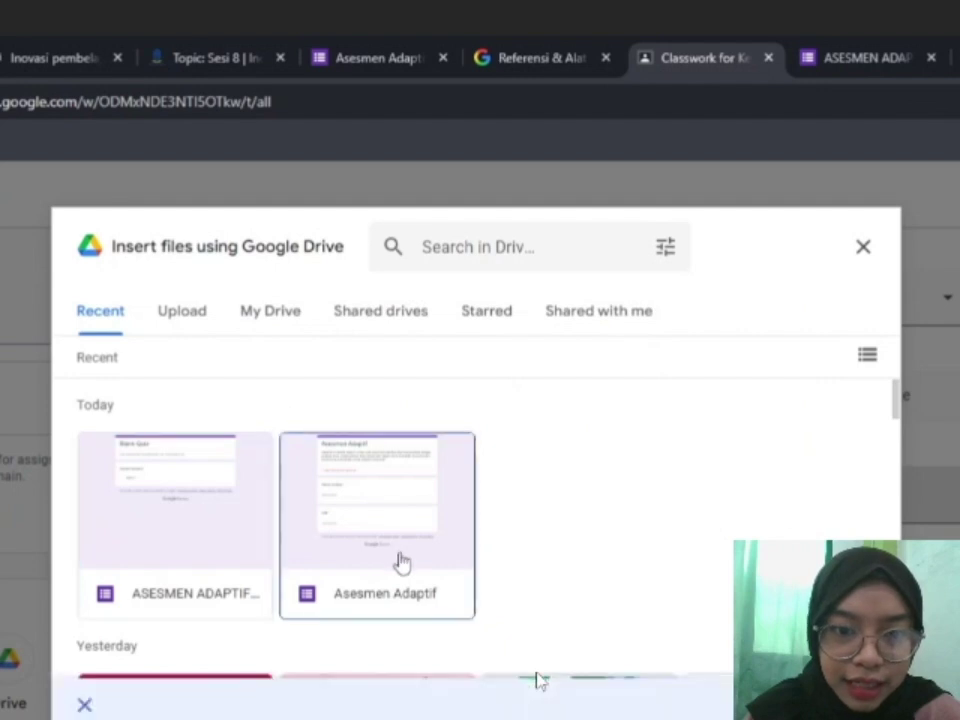
{"action": "left_click", "coordinate": [717, 398]}
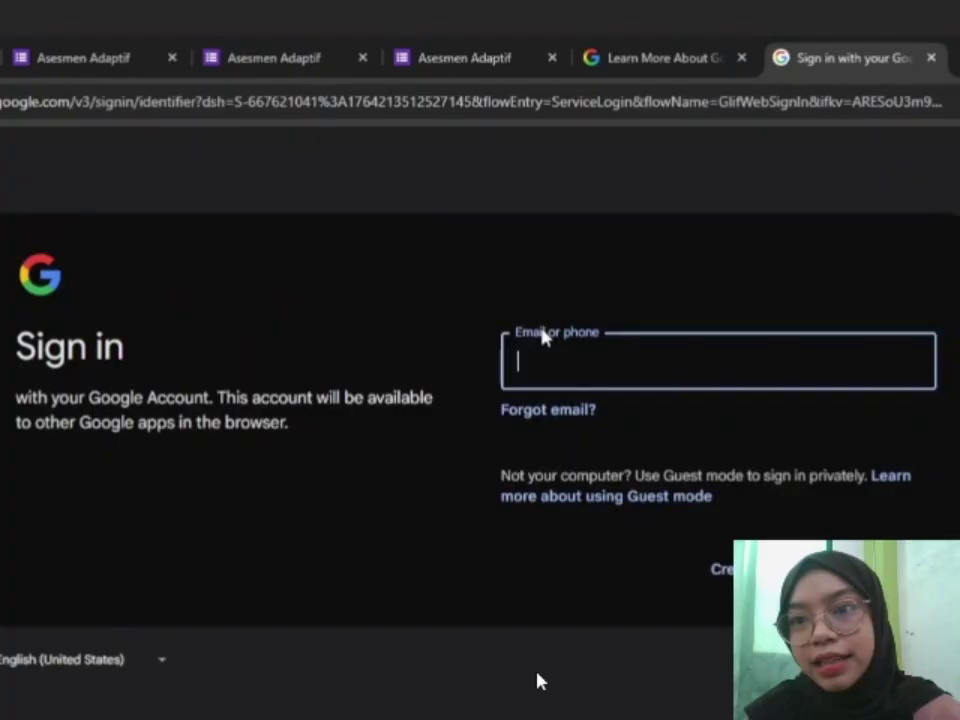
Sign in with the student account's e-mail and bring up Google Classroom with the class invitation.
{"action": "left_click", "coordinate": [543, 338]}
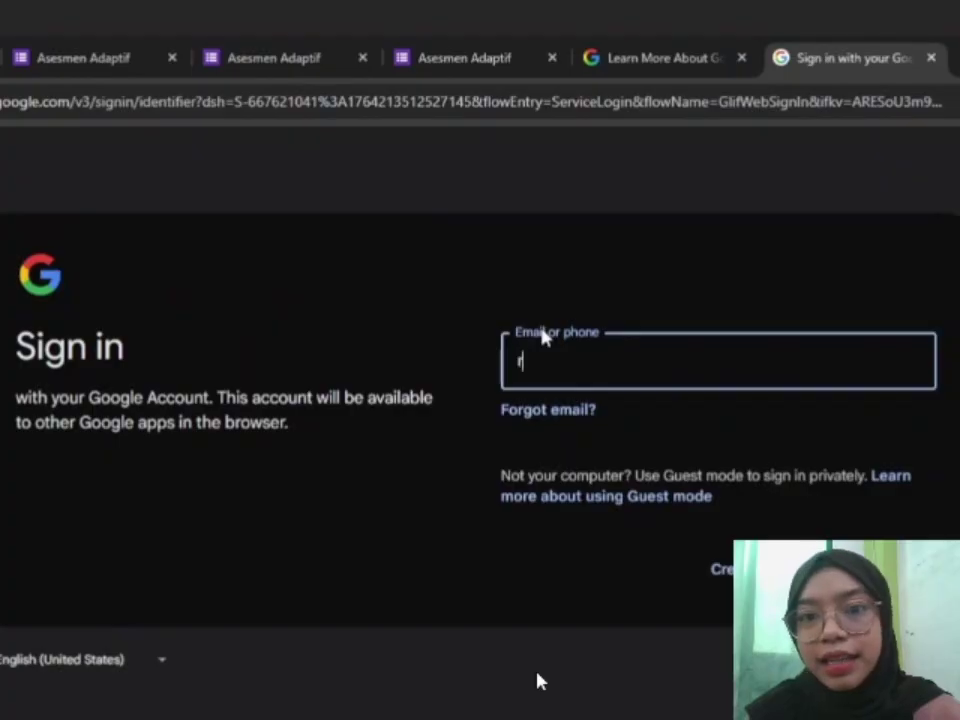
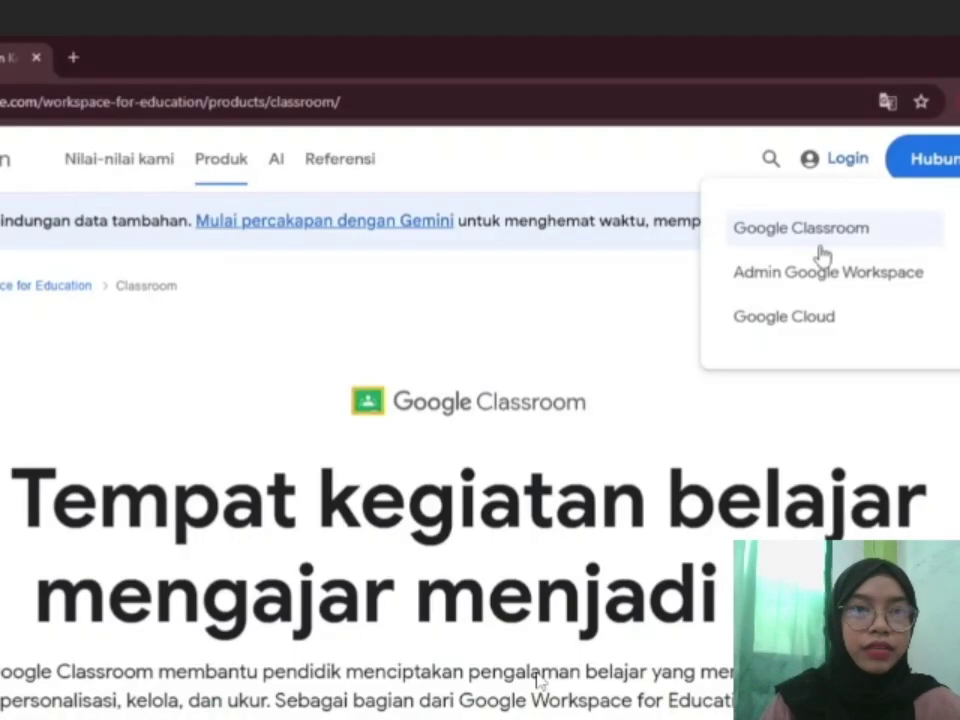
{"action": "left_click", "coordinate": [810, 230]}
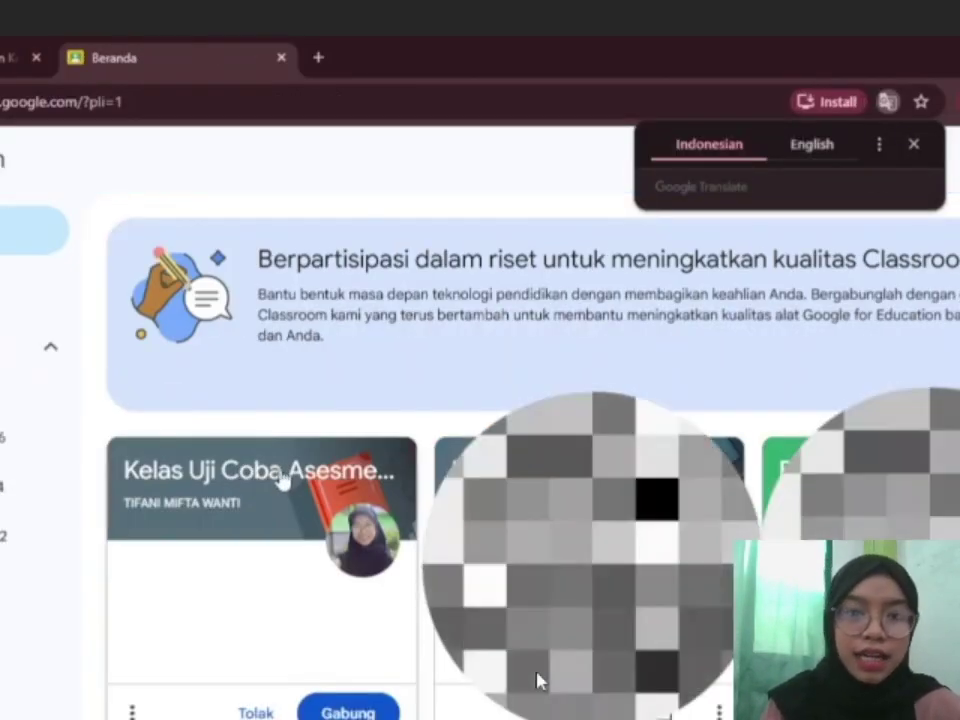
Join Kelas Uji Coba Asesmen Adaptif and open the Asesmen Adaptif form attached to the posted assignment.
{"action": "left_click", "coordinate": [345, 711]}
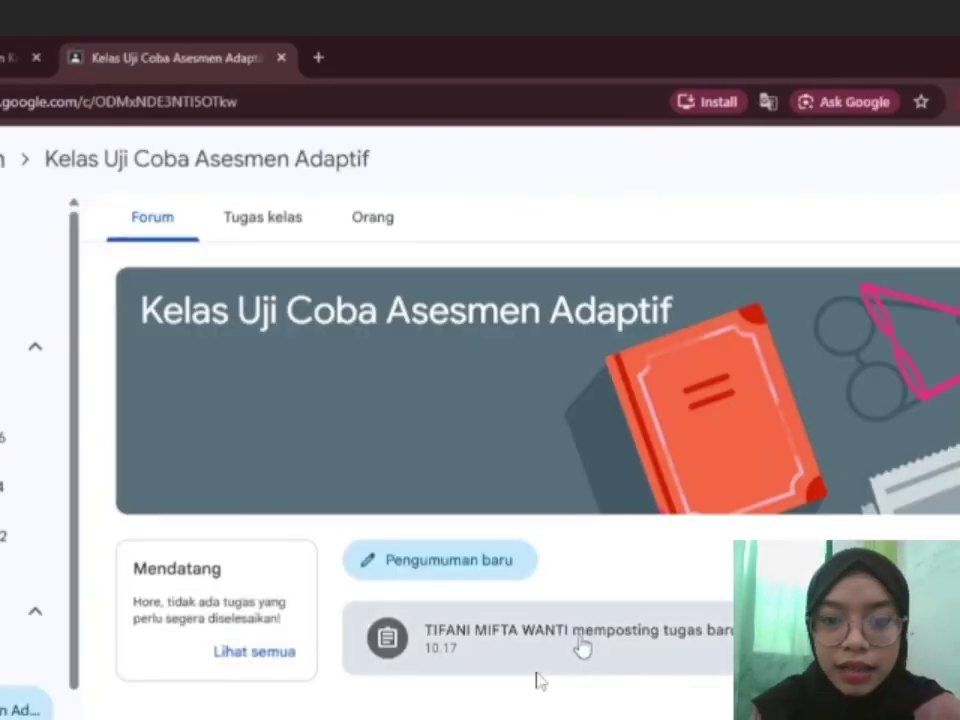
{"action": "left_click", "coordinate": [583, 648]}
{"action": "left_click", "coordinate": [272, 414]}
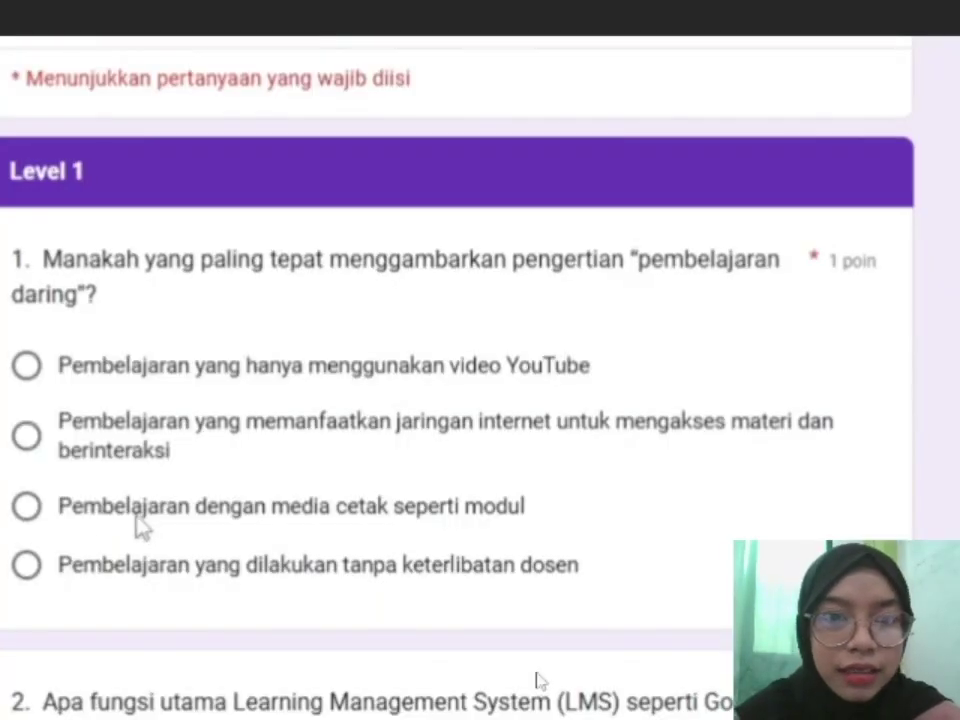
Answer Level 1 with the internet-based learning definition and Level 2 with adaptive difficulty.
{"action": "left_click", "coordinate": [50, 438]}
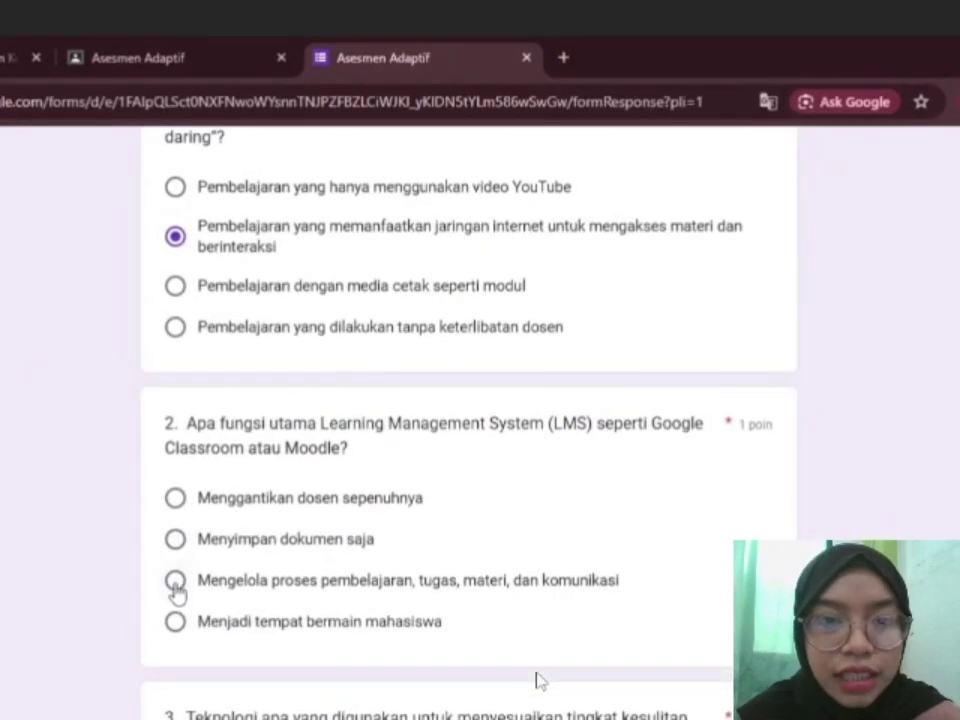
{"action": "scroll", "coordinate": [175, 590], "scroll_direction": "down", "scroll_amount": 4}
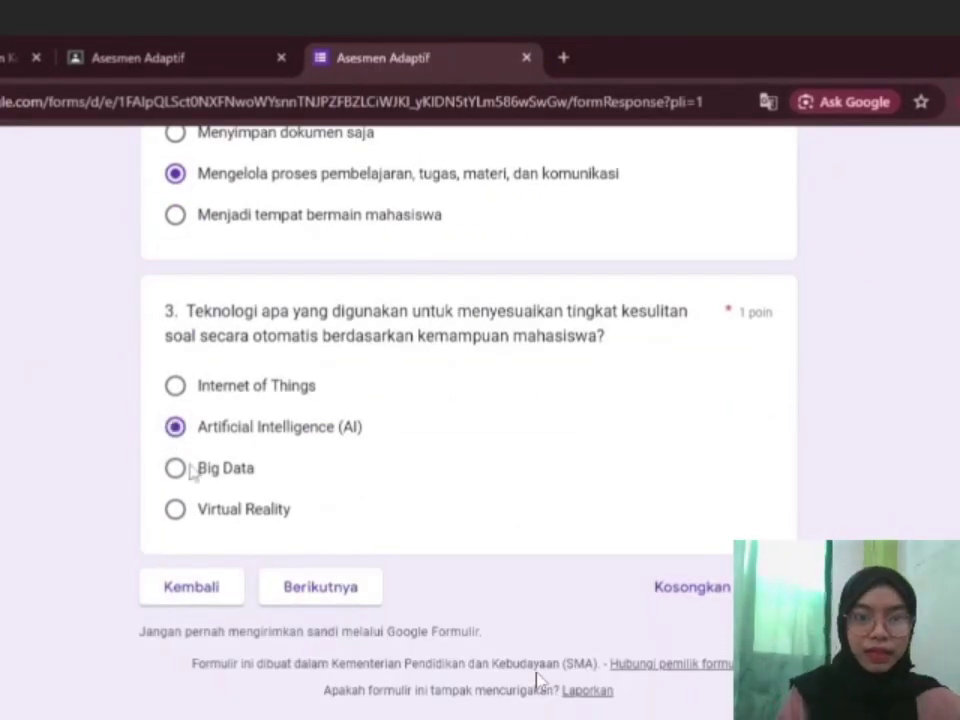
{"action": "left_click", "coordinate": [316, 588]}
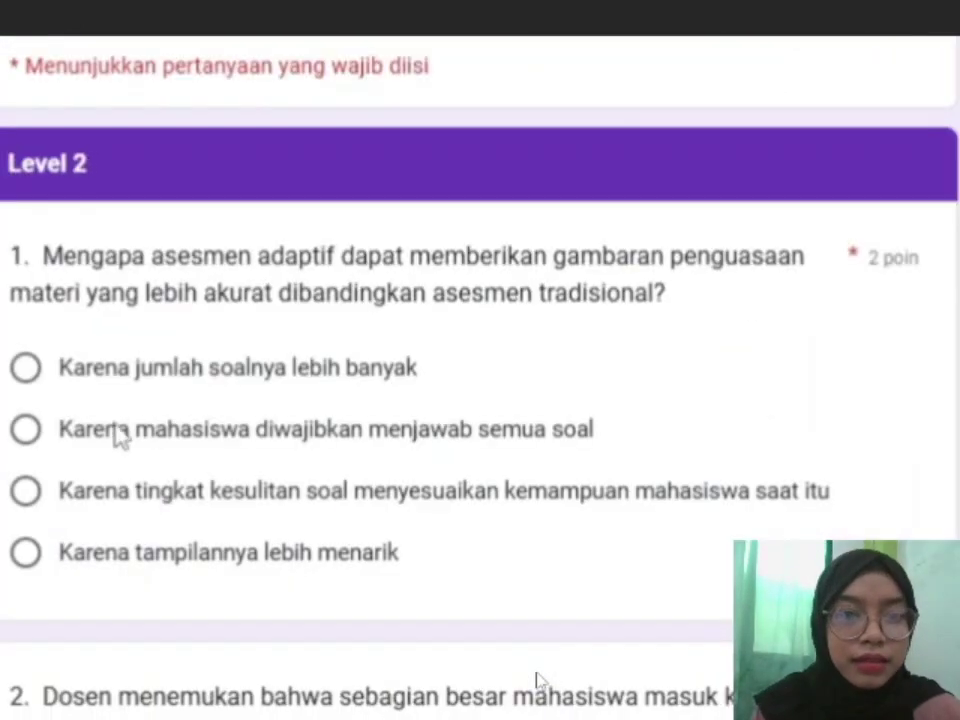
{"action": "left_click", "coordinate": [26, 491]}
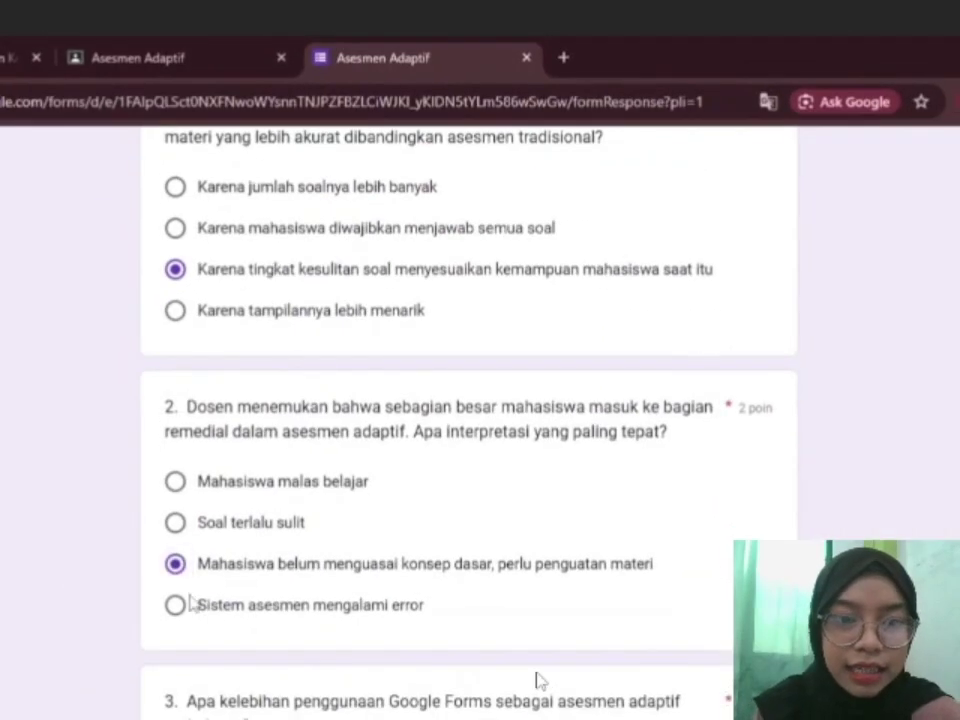
{"action": "scroll", "coordinate": [537, 680], "scroll_direction": "down", "scroll_amount": 3}
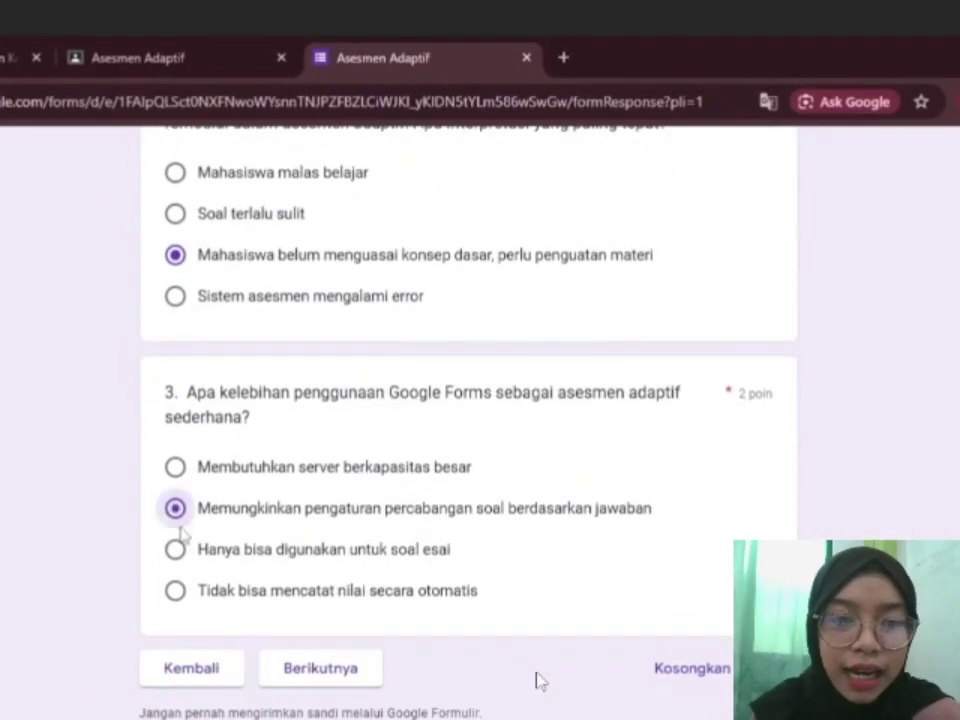
{"action": "left_click", "coordinate": [300, 668]}
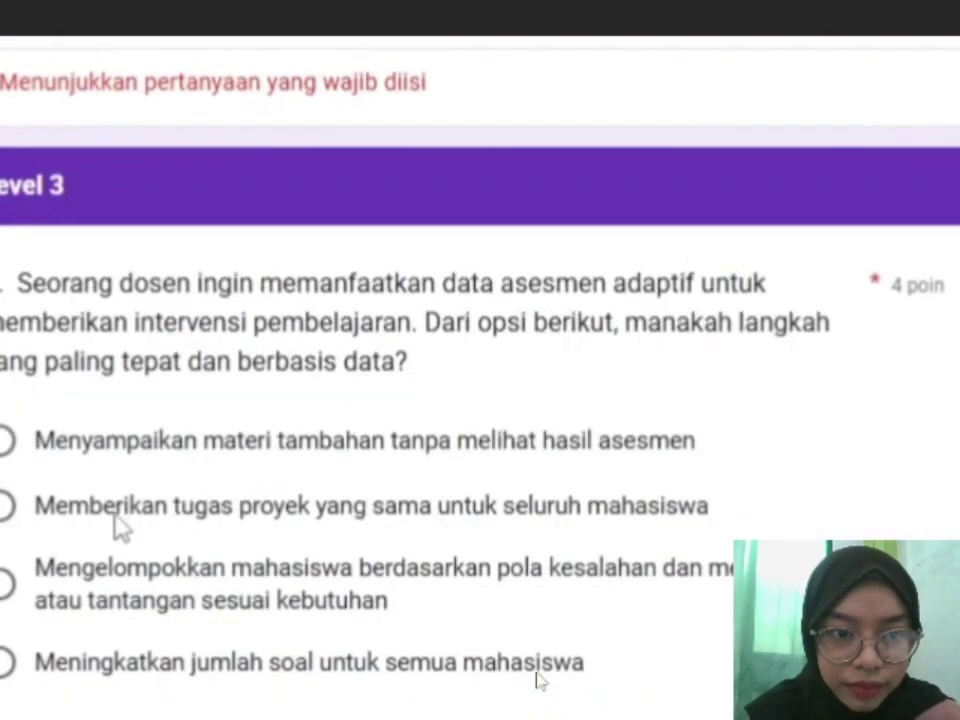
Answer Level 3 with grouping by error patterns, submit the quiz, and view the score.
{"action": "left_click", "coordinate": [8, 590]}
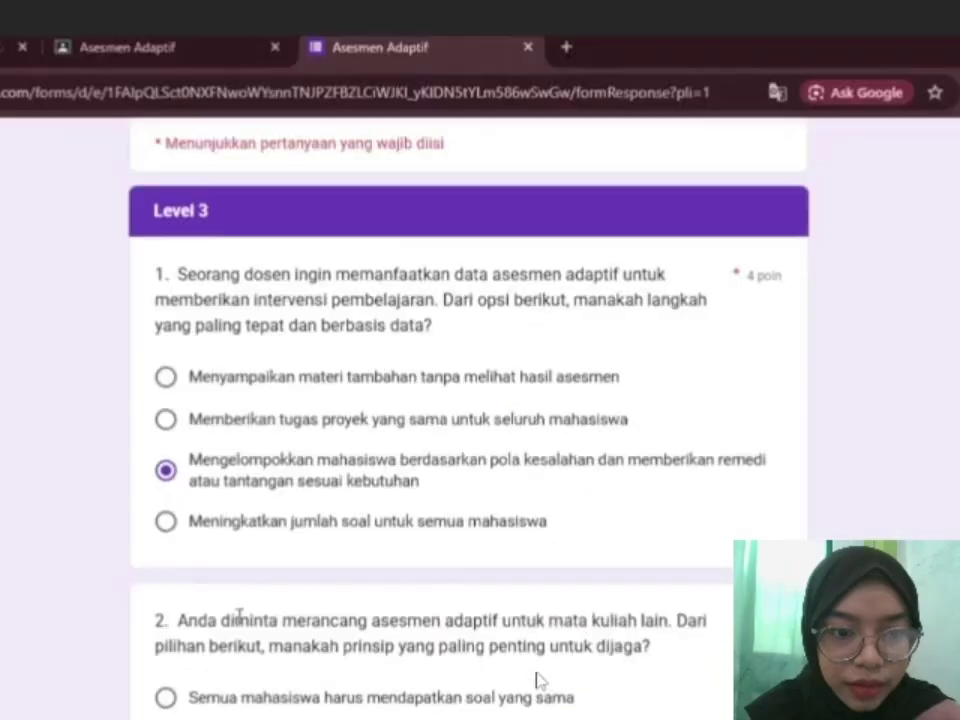
{"action": "scroll", "coordinate": [8, 590], "scroll_direction": "down", "scroll_amount": 2}
{"action": "scroll", "coordinate": [210, 620], "scroll_direction": "down", "scroll_amount": 4}
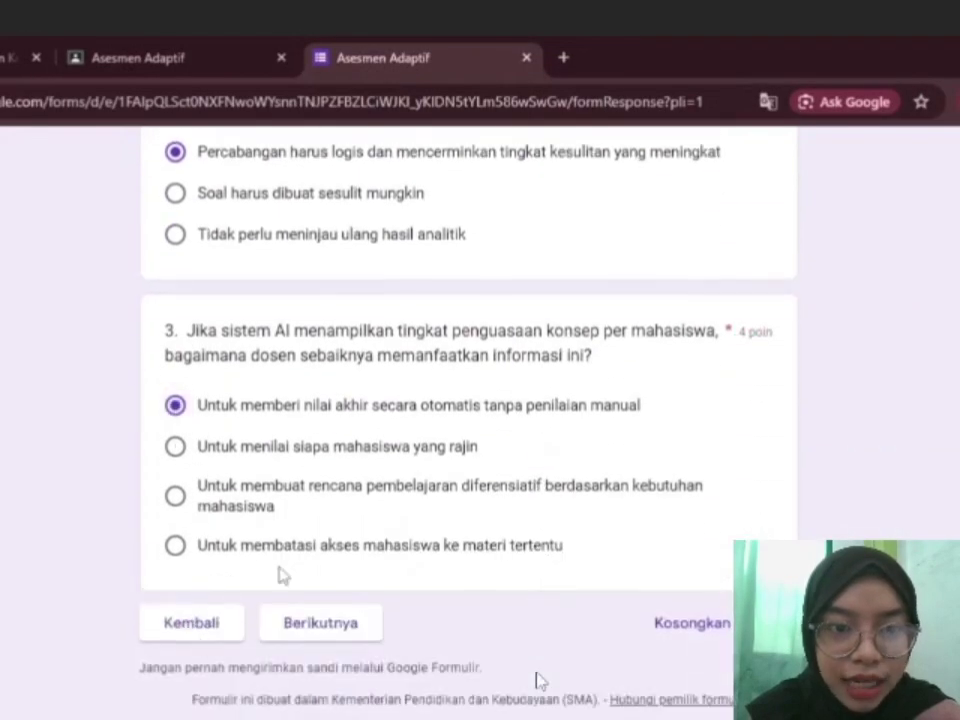
{"action": "left_click", "coordinate": [290, 622]}
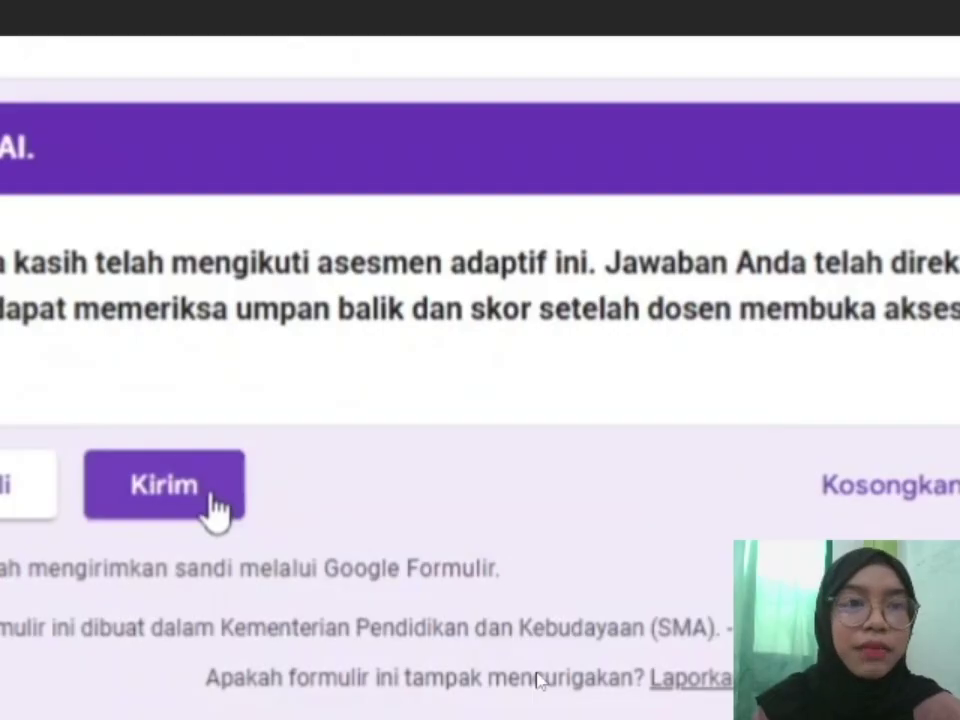
{"action": "left_click", "coordinate": [215, 510]}
{"action": "left_click", "coordinate": [266, 318]}
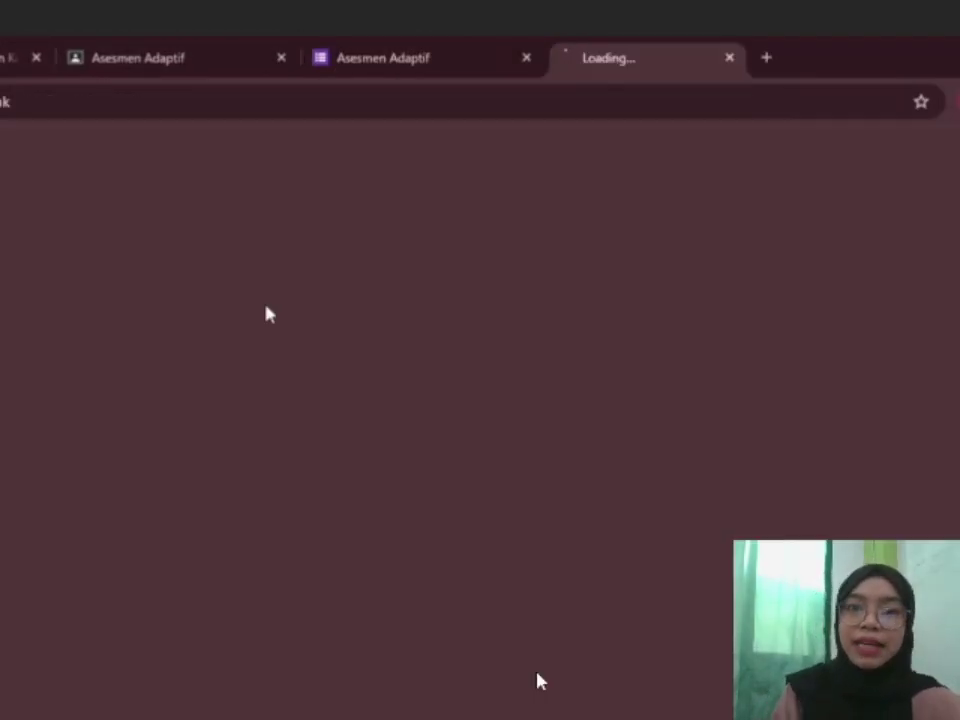